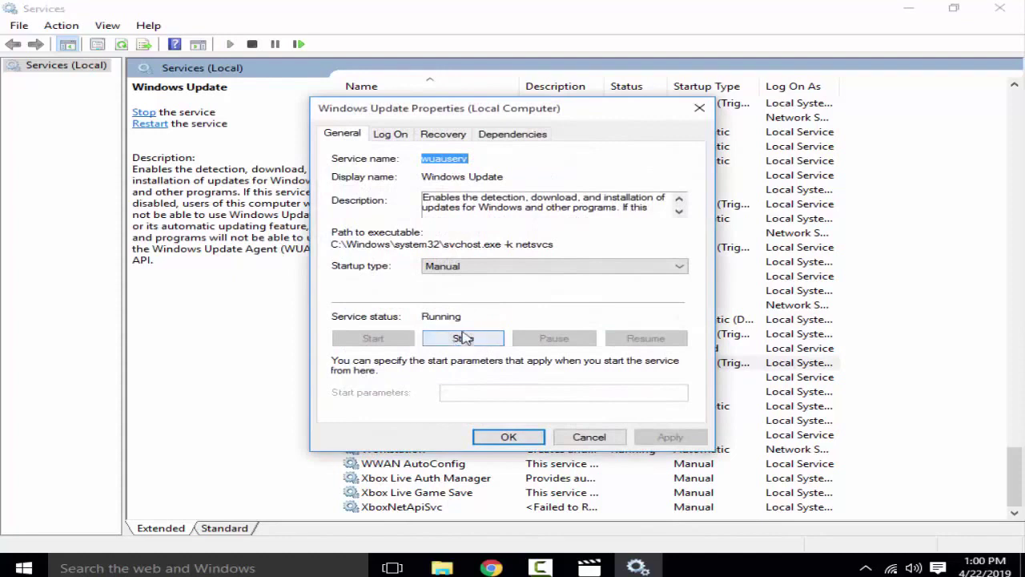
Step: Set the Windows Update service's startup type to Disabled and stop the running service
{"action": "left_click", "coordinate": [480, 268]}
{"action": "left_click", "coordinate": [439, 309]}
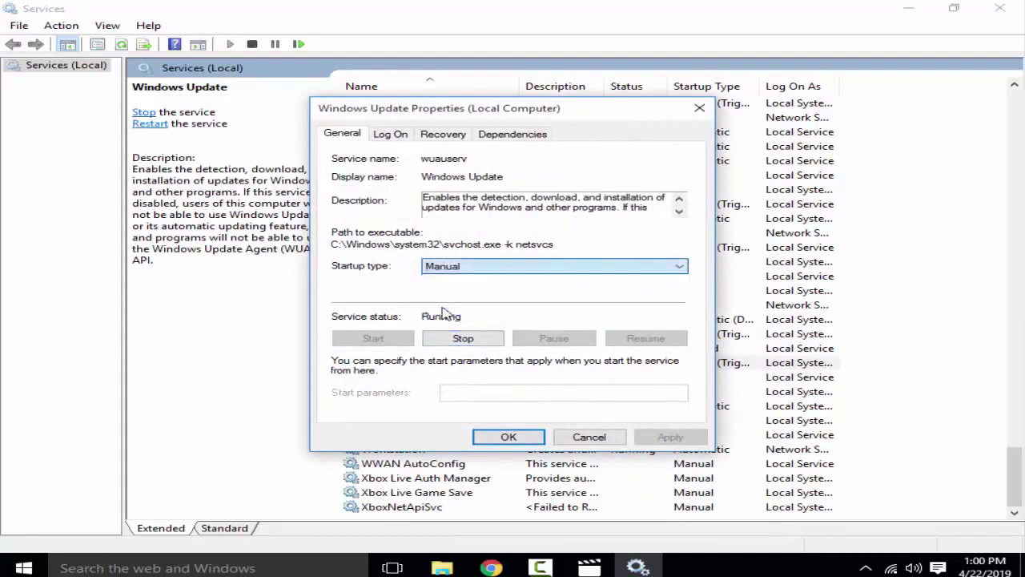
{"action": "left_click", "coordinate": [464, 342]}
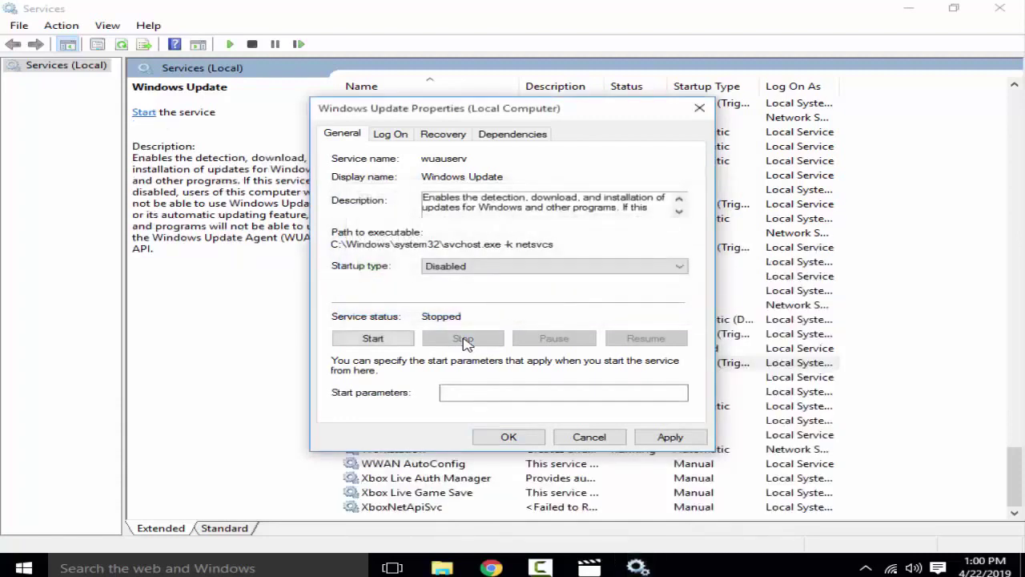
Step: Set the service's first-failure recovery response to Take No Action and its fail count reset to 0 days, applying the changes
{"action": "left_click", "coordinate": [445, 135]}
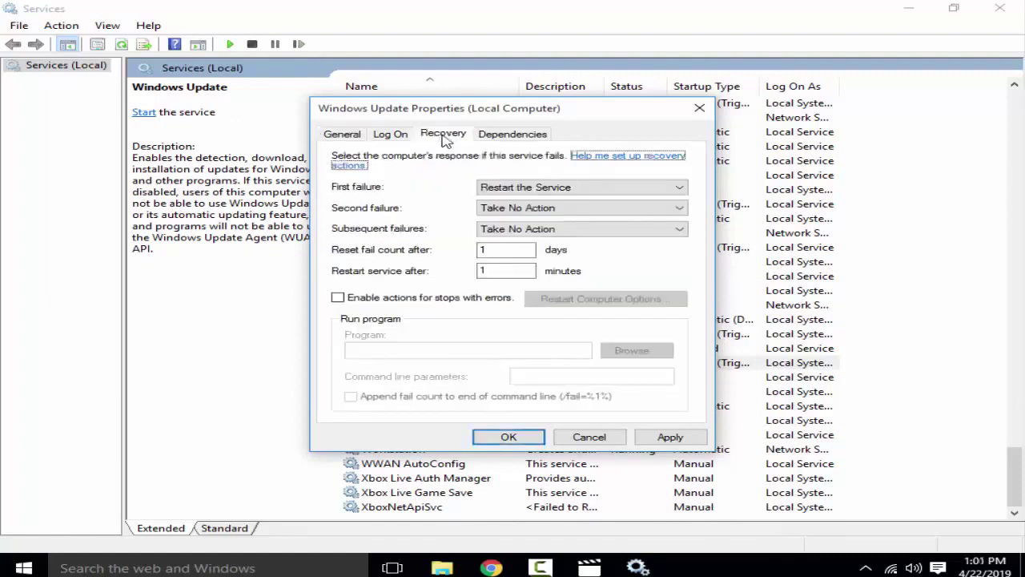
{"action": "left_click", "coordinate": [535, 190]}
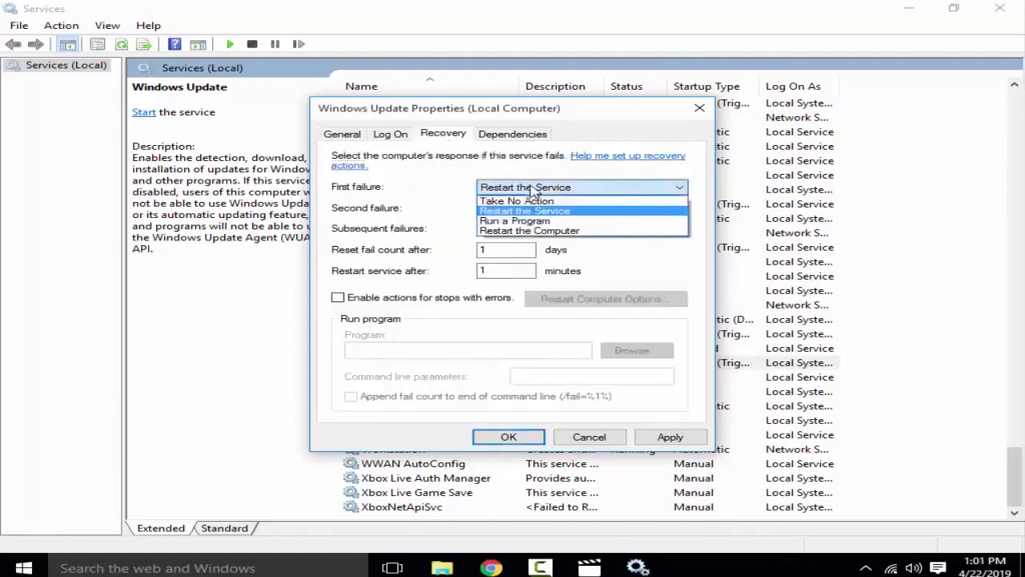
{"action": "left_click", "coordinate": [520, 197]}
{"action": "left_click", "coordinate": [493, 250]}
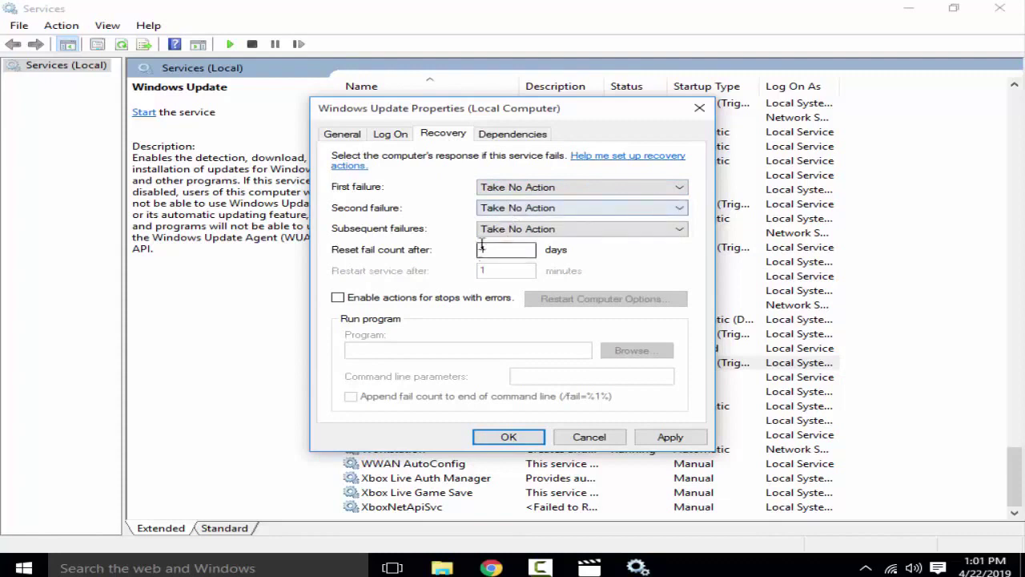
{"action": "left_click_drag", "start_coordinate": [488, 250], "coordinate": [459, 250]}
{"action": "type", "text": "0"}
{"action": "left_click", "coordinate": [671, 442]}
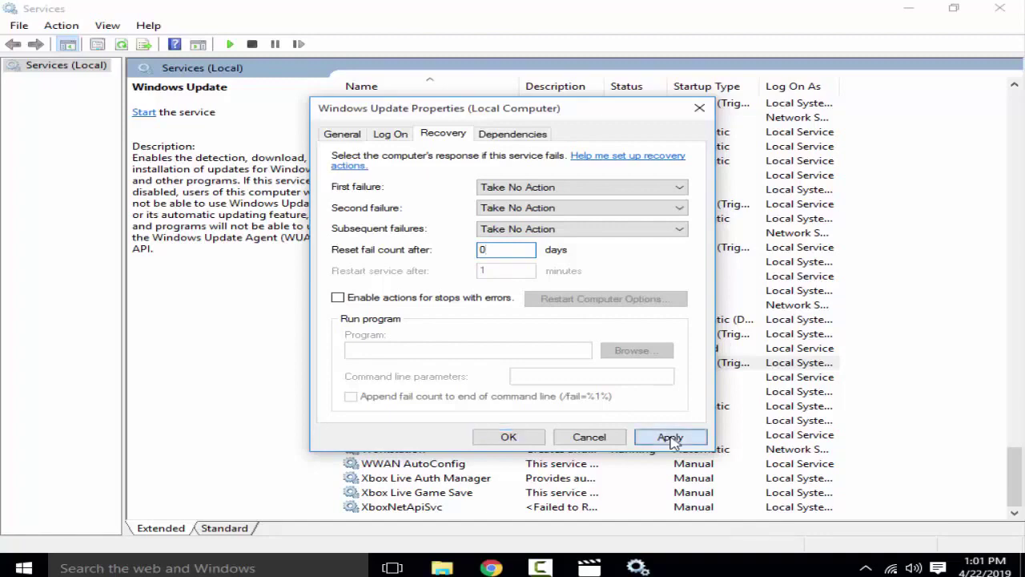
{"action": "left_click", "coordinate": [514, 439]}
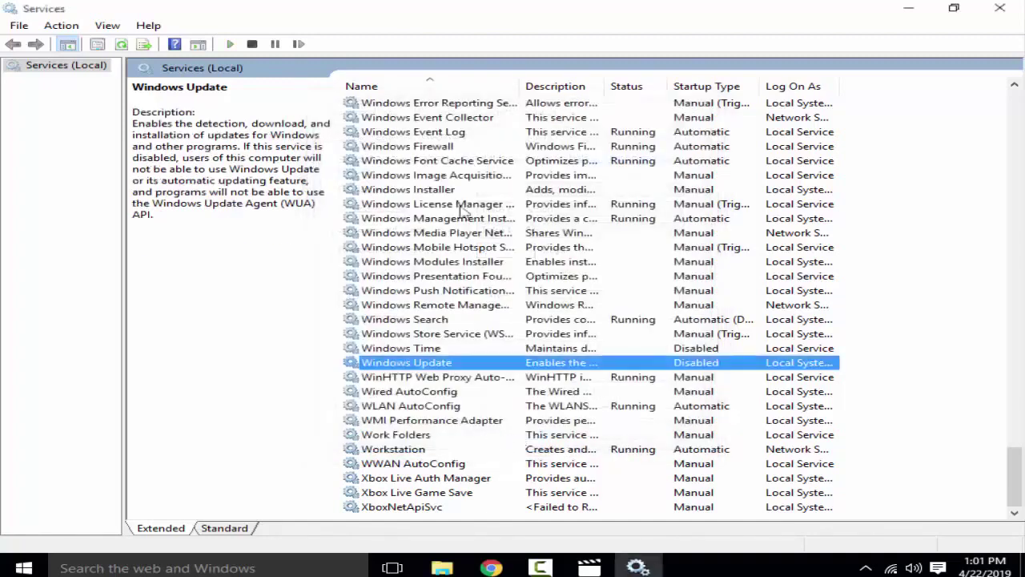
Step: Close the Services window, then search Windows for regedit and launch the Registry Editor
{"action": "left_click", "coordinate": [998, 11]}
{"action": "left_click", "coordinate": [156, 568]}
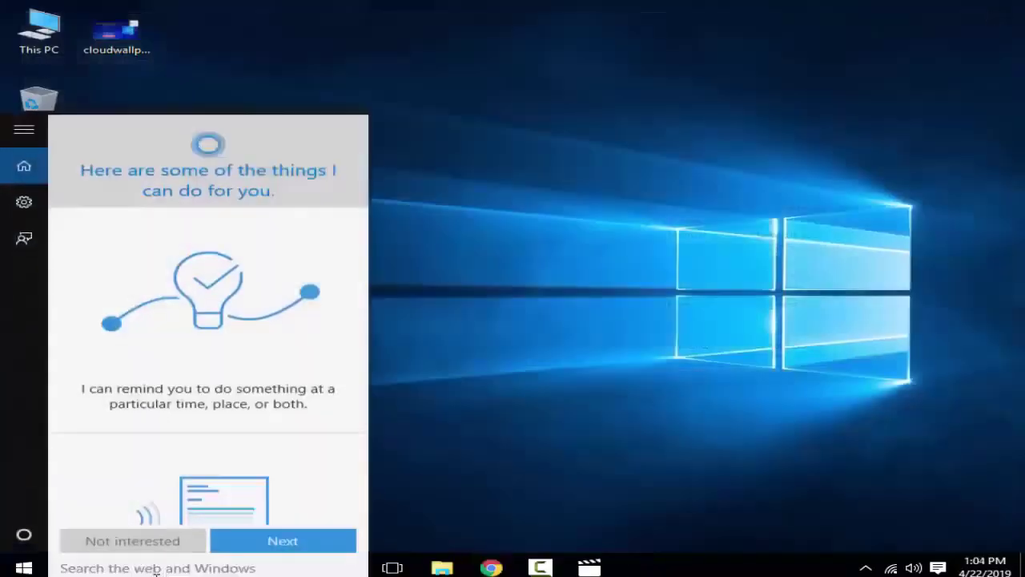
{"action": "type", "text": "rege"}
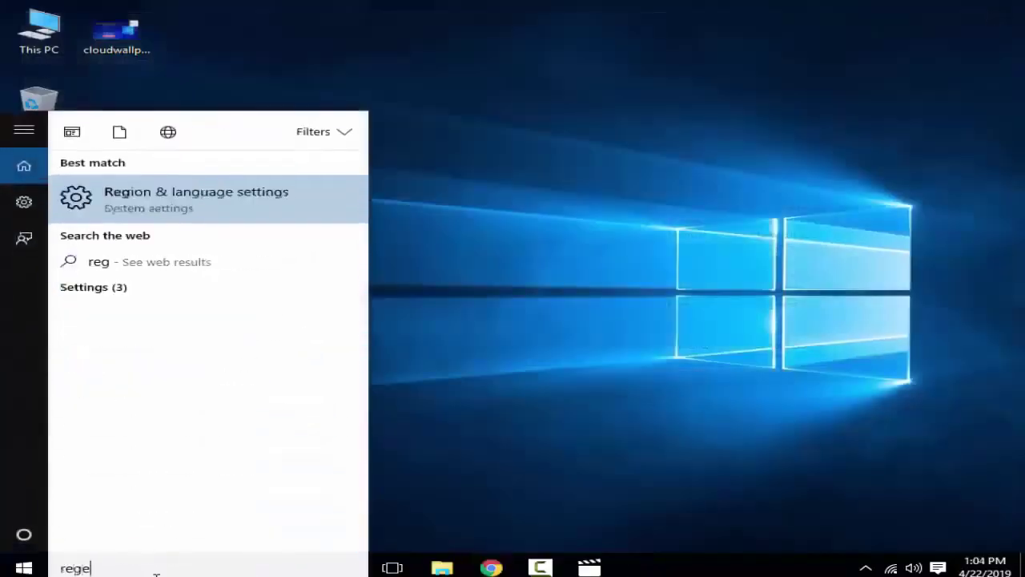
{"action": "type", "text": "dit"}
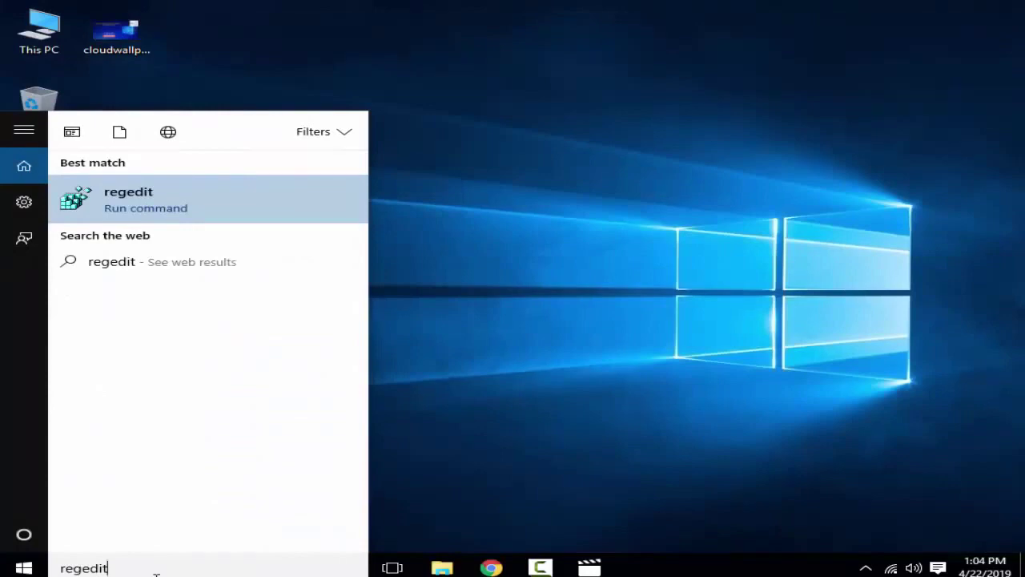
{"action": "left_click", "coordinate": [192, 204]}
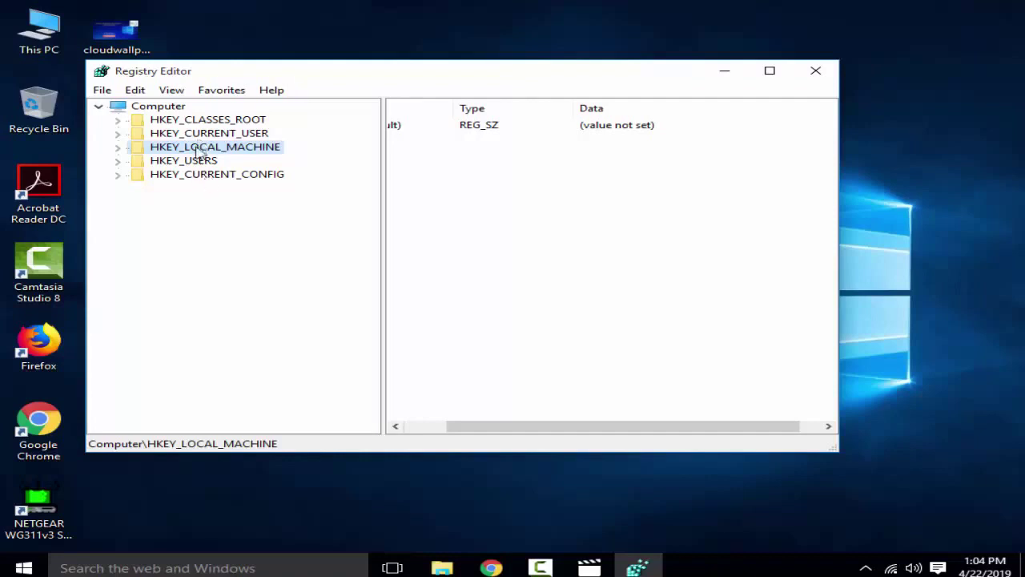
Step: Expand the registry tree to HKEY_LOCAL_MACHINE\SOFTWARE\Policies\Microsoft\Windows
{"action": "left_click", "coordinate": [119, 151]}
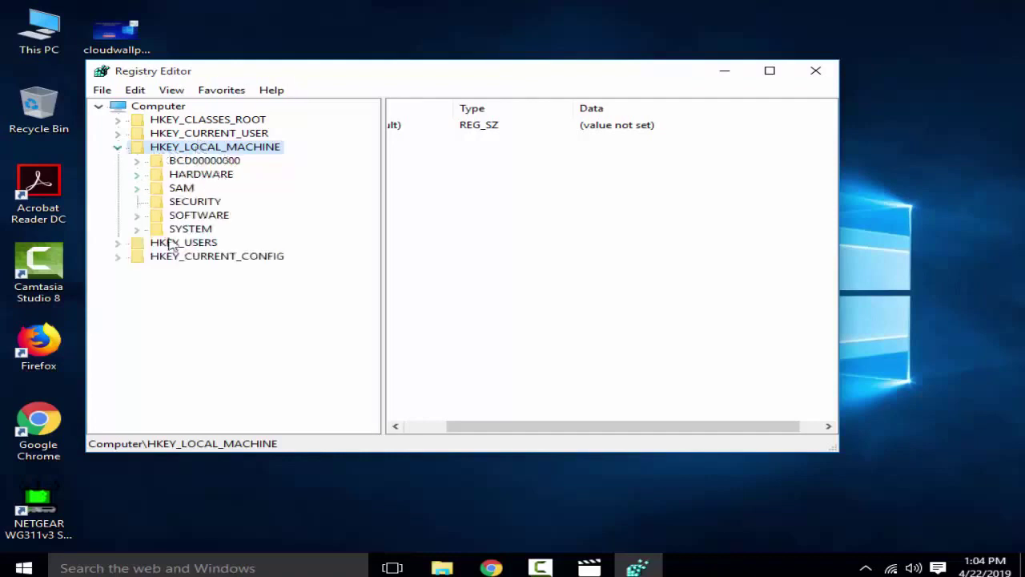
{"action": "left_click", "coordinate": [156, 216]}
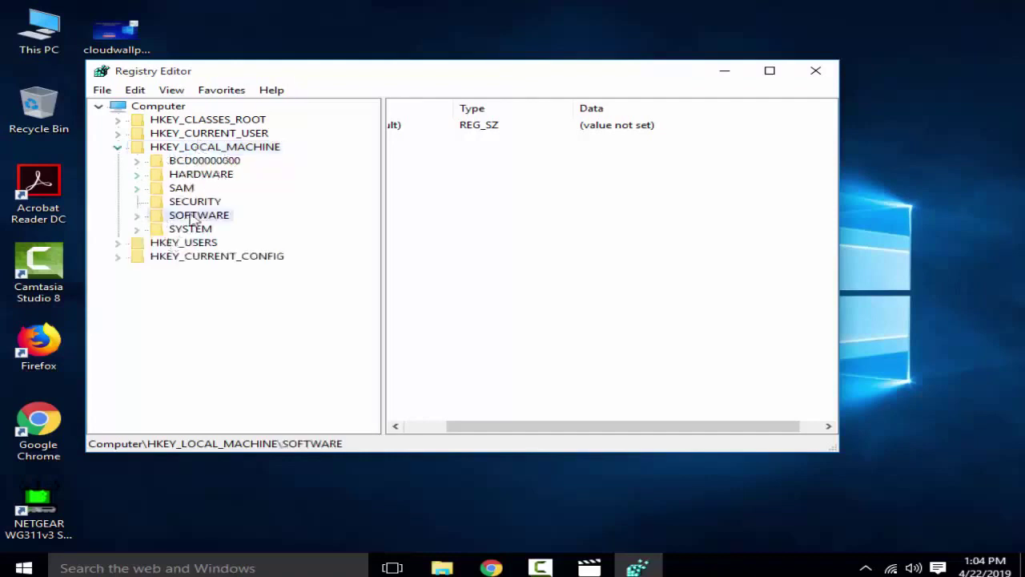
{"action": "left_click", "coordinate": [137, 217]}
{"action": "scroll", "coordinate": [187, 297], "scroll_direction": "down", "scroll_amount": 1}
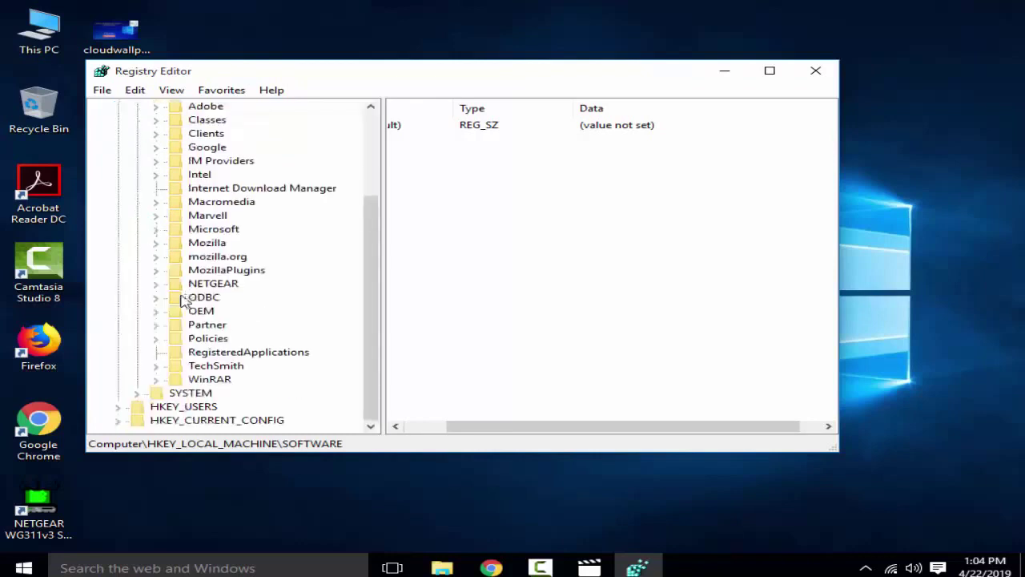
{"action": "left_click", "coordinate": [218, 339]}
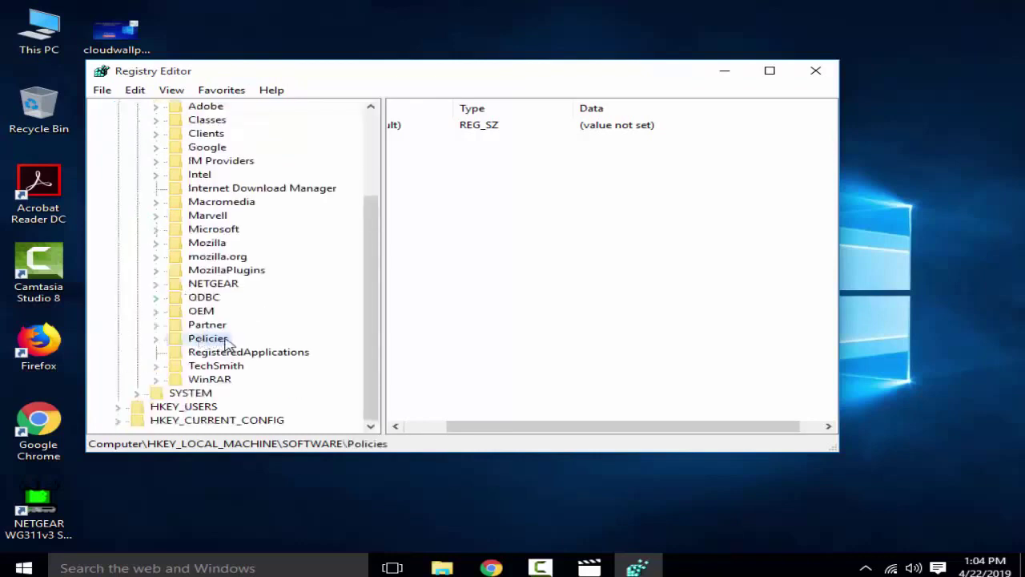
{"action": "left_click", "coordinate": [158, 341]}
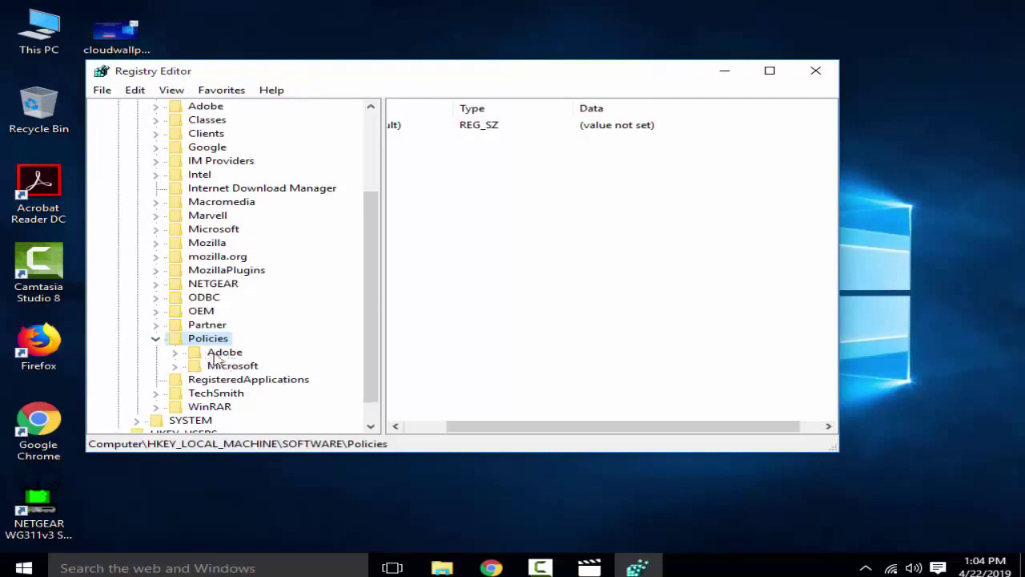
{"action": "left_click", "coordinate": [183, 370]}
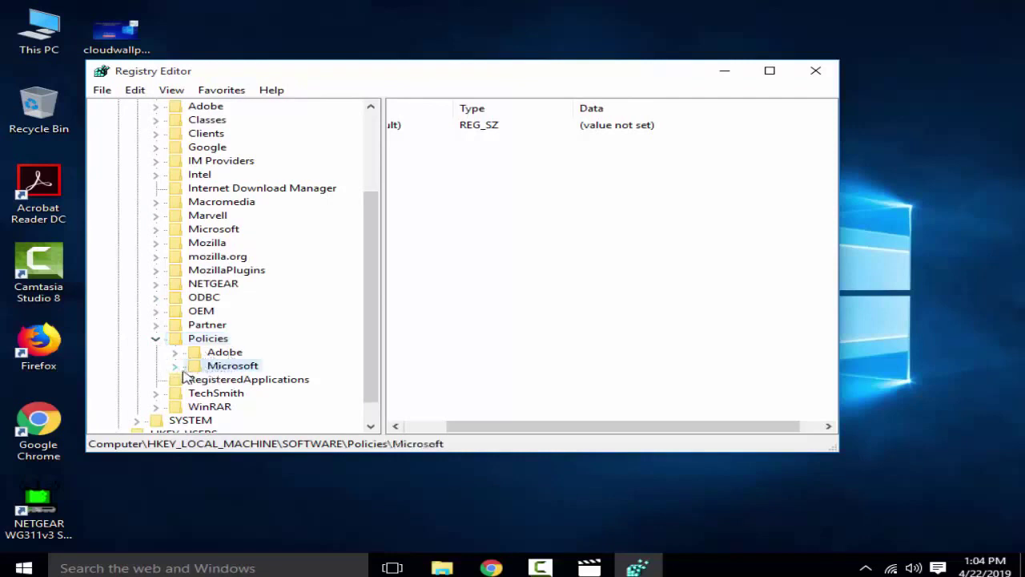
{"action": "left_click", "coordinate": [175, 366]}
{"action": "scroll", "coordinate": [177, 362], "scroll_direction": "down", "scroll_amount": 2}
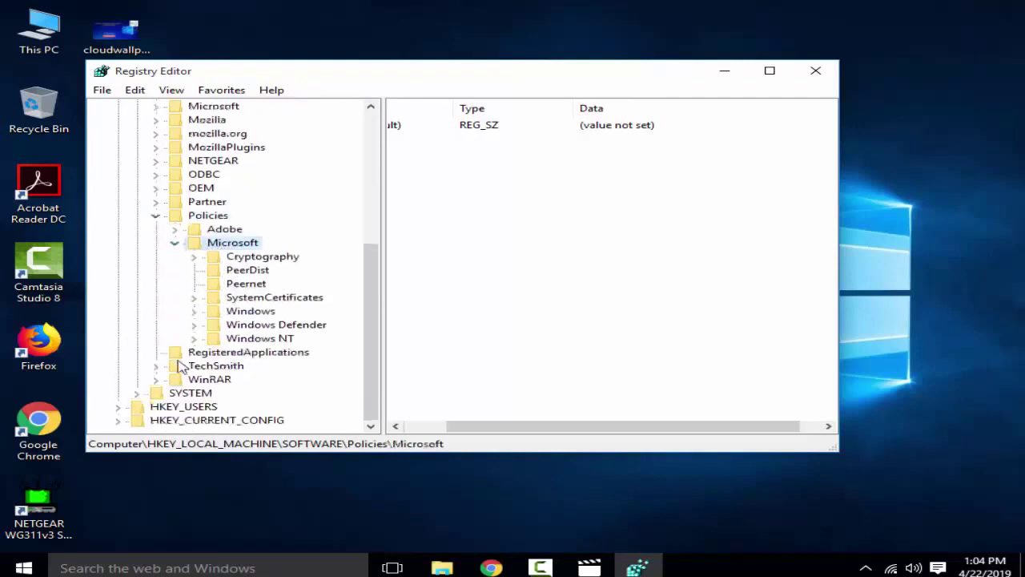
{"action": "left_click", "coordinate": [212, 314]}
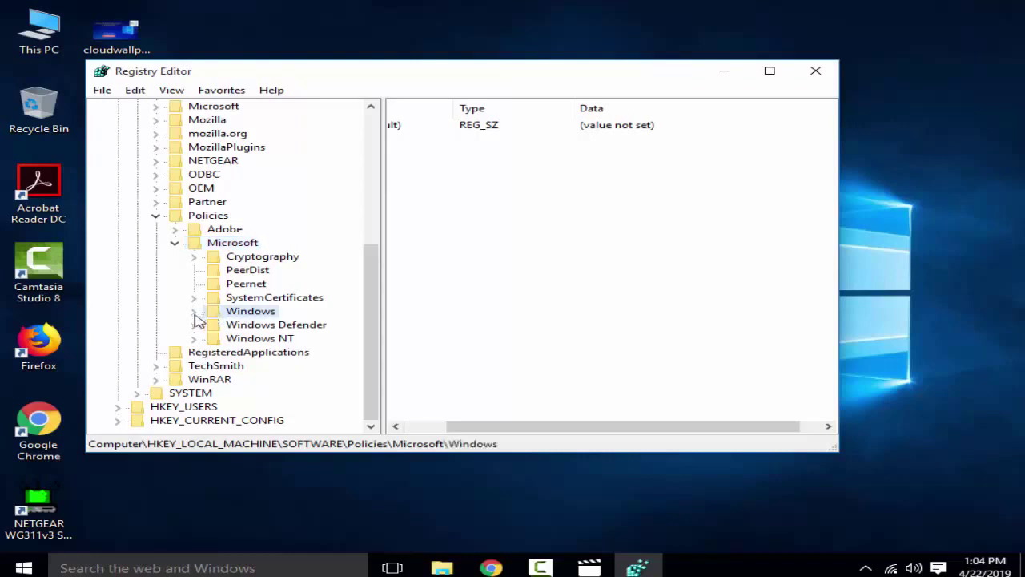
{"action": "left_click", "coordinate": [195, 313]}
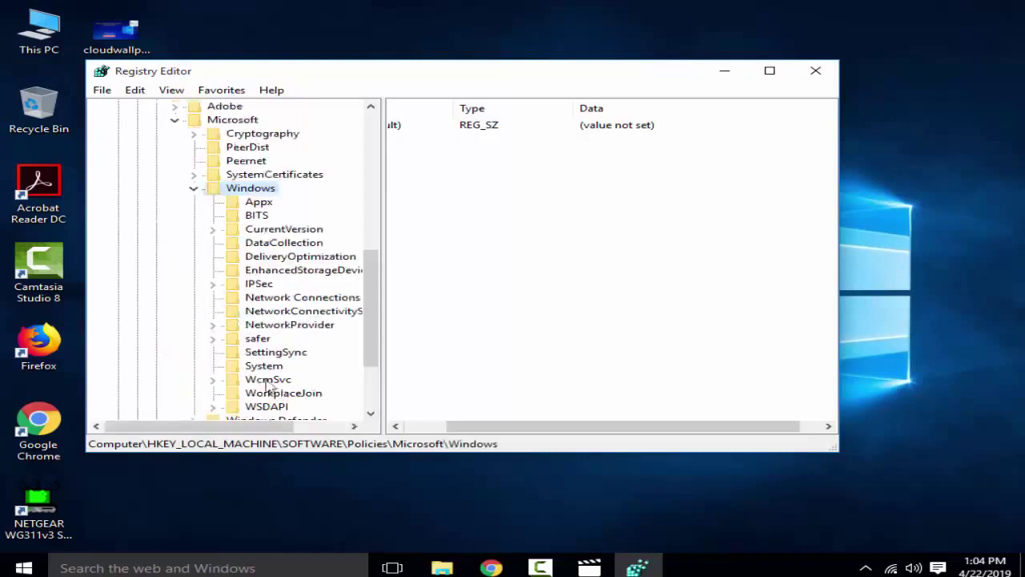
Step: Create a new key named WindowsUpdate under the Policies\Microsoft\Windows key
{"action": "right_click", "coordinate": [241, 194]}
{"action": "mouse_move", "coordinate": [337, 215]}
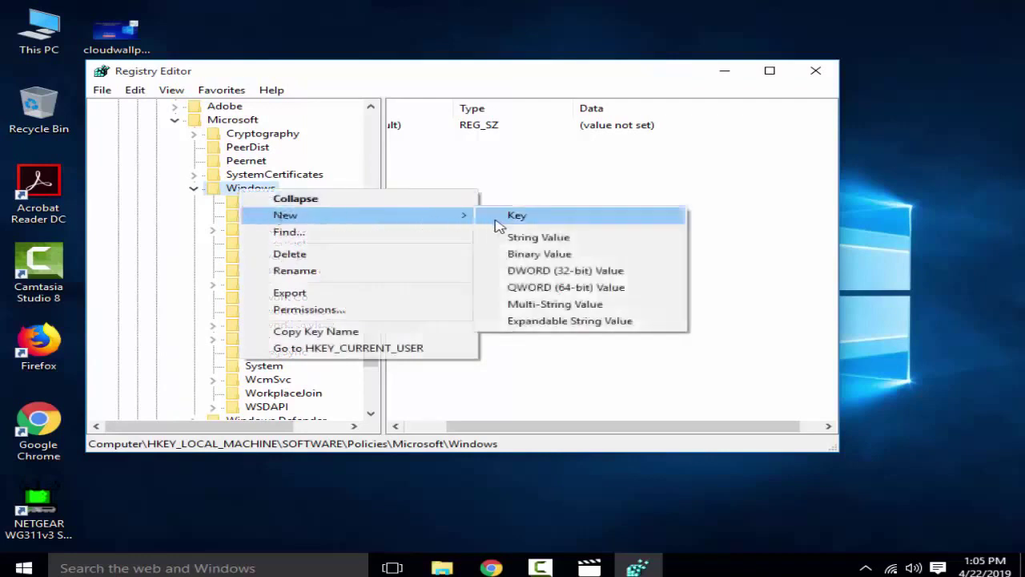
{"action": "left_click", "coordinate": [511, 216]}
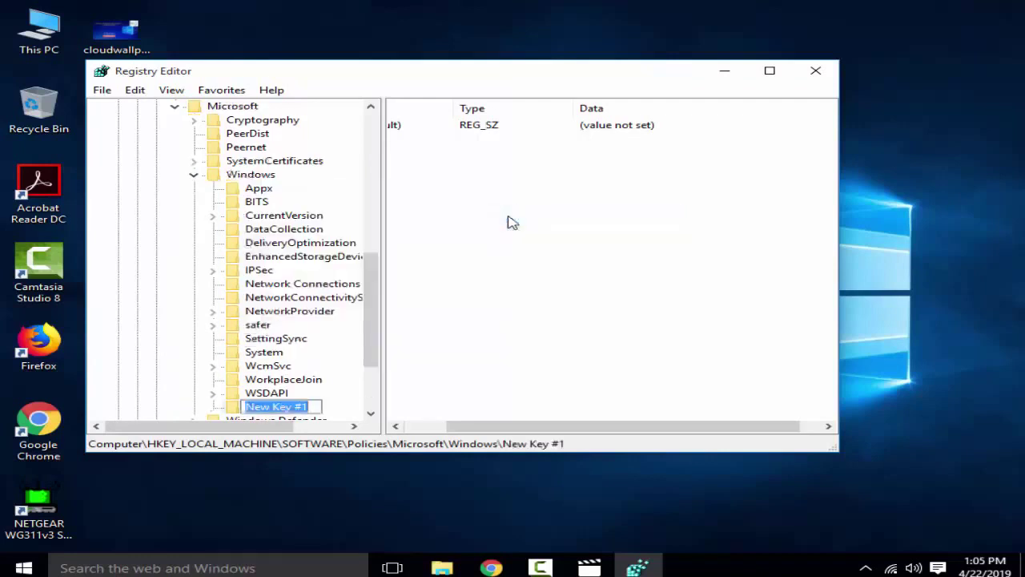
{"action": "type", "text": "Wi"}
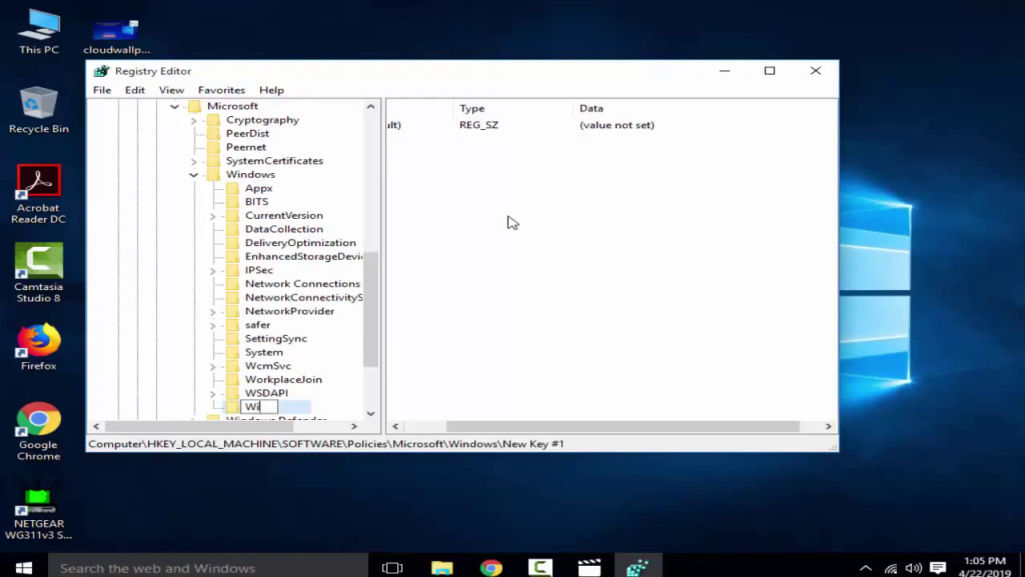
{"action": "type", "text": "ndow"}
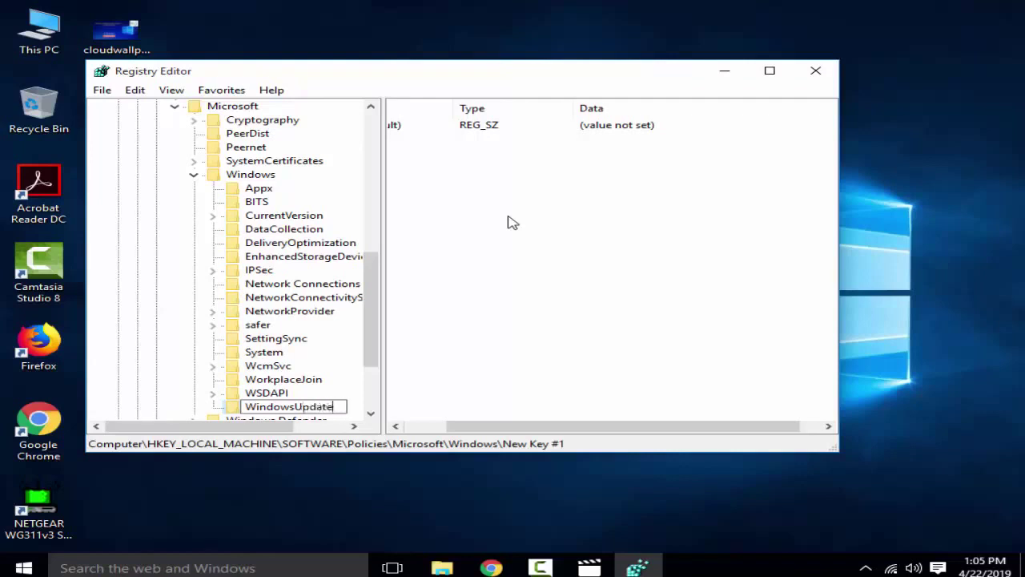
{"action": "type", "text": "sUpdate"}
{"action": "key", "text": "Return"}
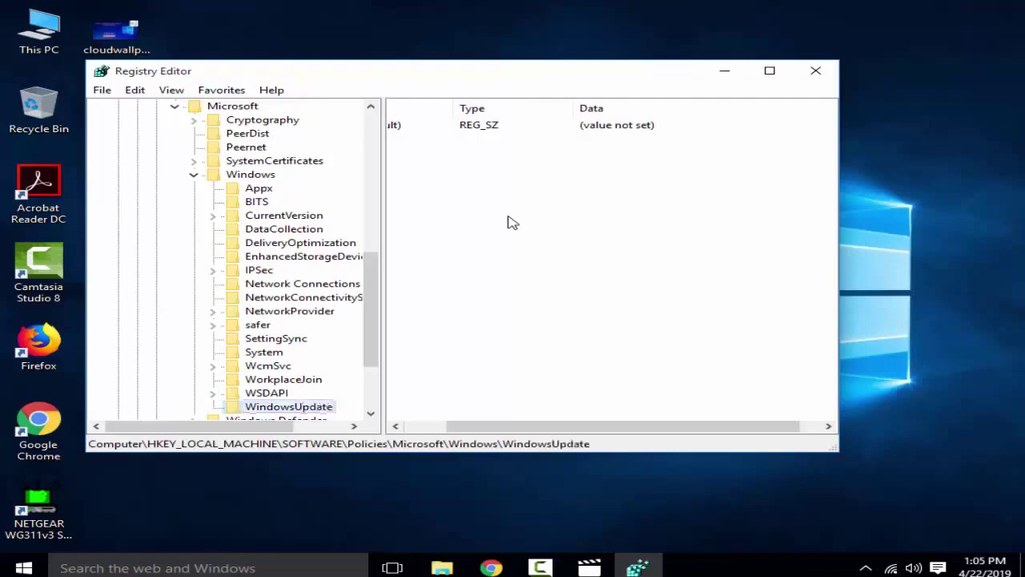
Step: Create a subkey named AU inside the WindowsUpdate key
{"action": "left_click_drag", "start_coordinate": [370, 317], "coordinate": [371, 353]}
{"action": "right_click", "coordinate": [256, 313]}
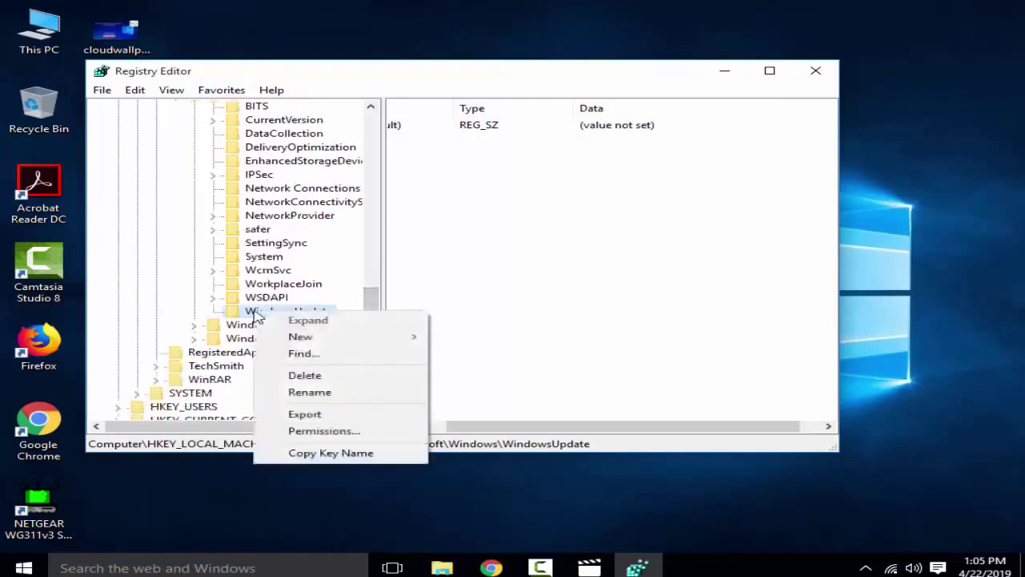
{"action": "mouse_move", "coordinate": [300, 336]}
{"action": "left_click", "coordinate": [453, 337]}
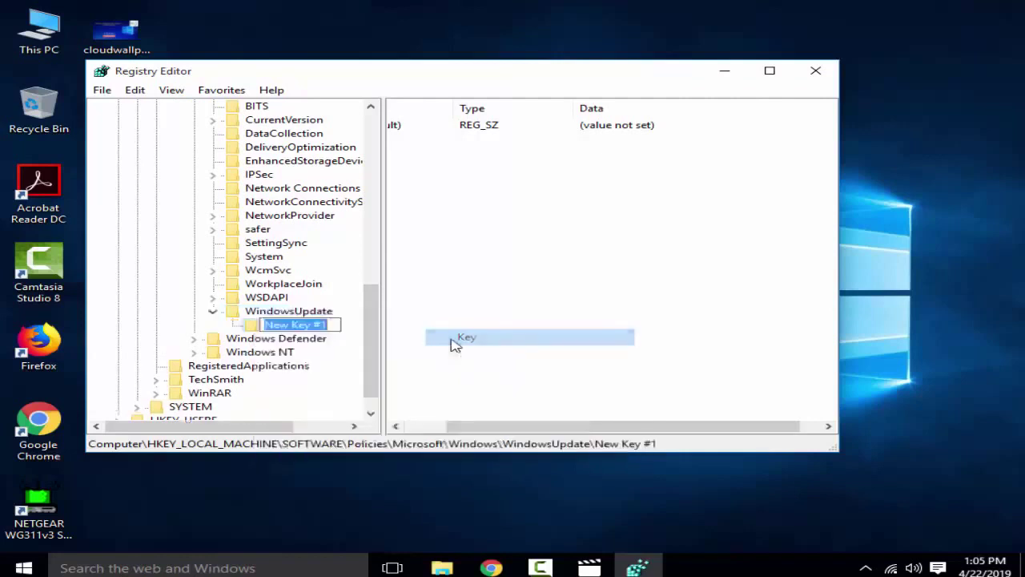
{"action": "type", "text": "AU"}
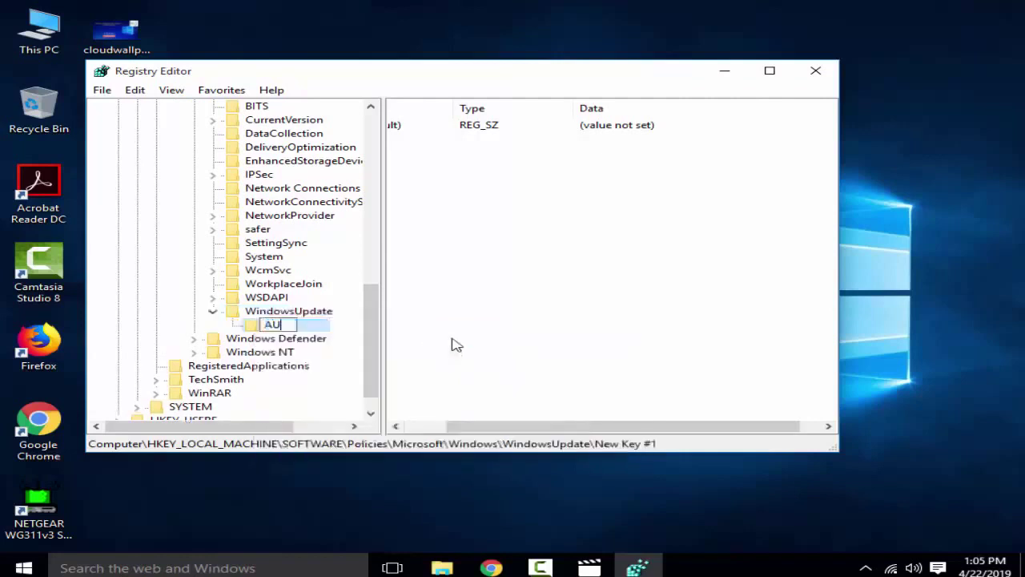
{"action": "key", "text": "Return"}
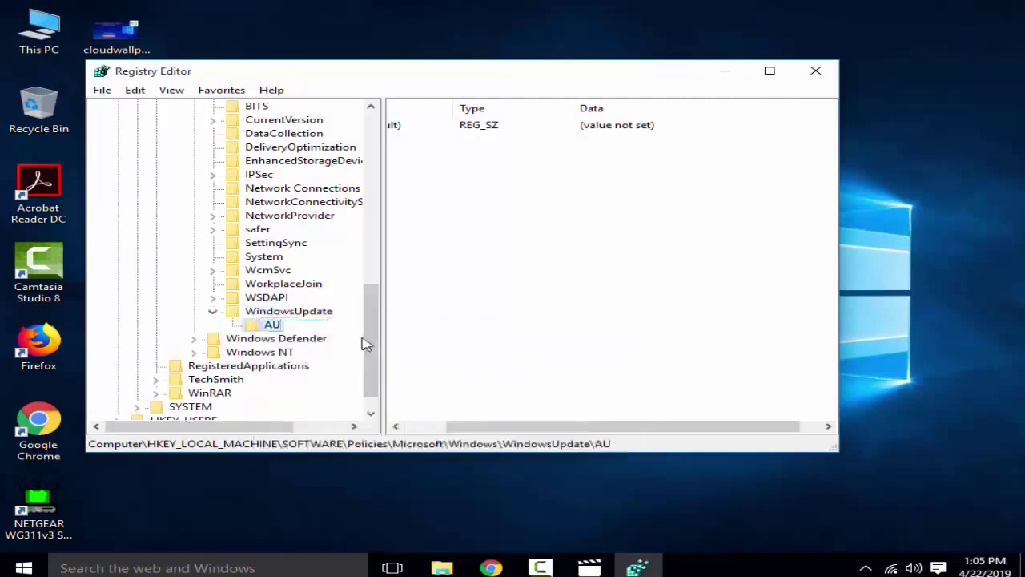
Step: Add a DWORD (32-bit) value named AUOptions to the AU key
{"action": "right_click", "coordinate": [272, 326]}
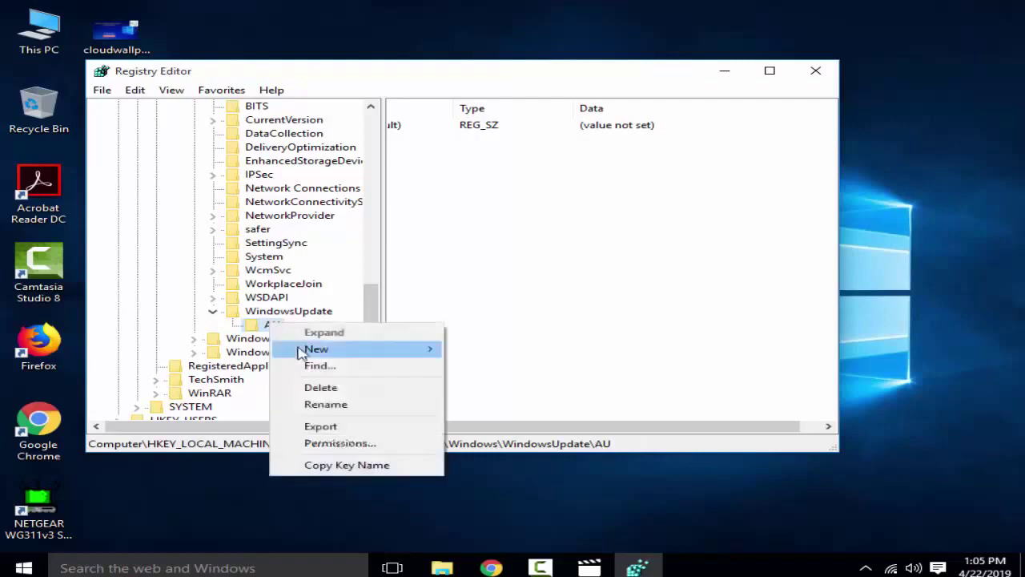
{"action": "mouse_move", "coordinate": [303, 351]}
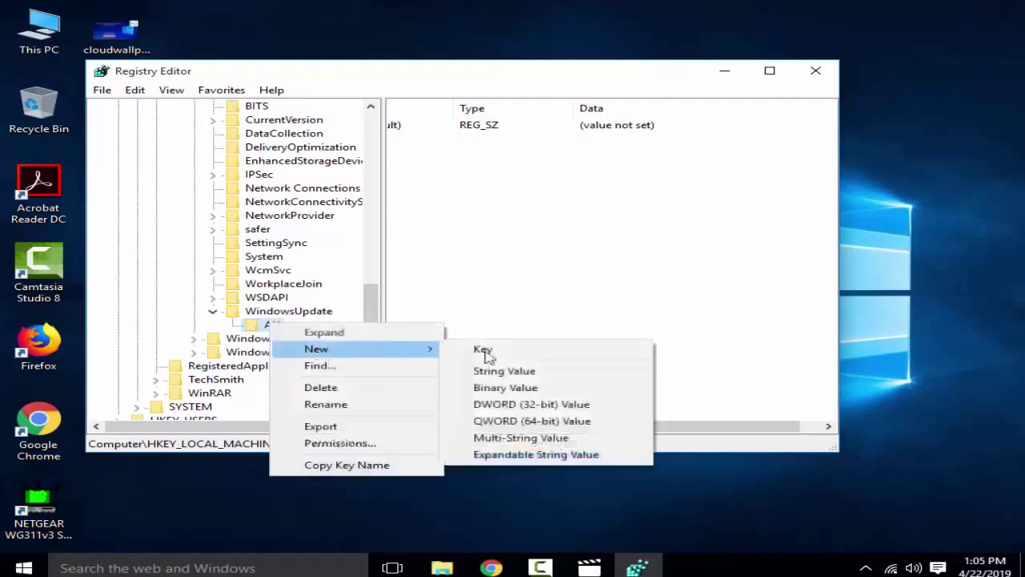
{"action": "left_click", "coordinate": [500, 405]}
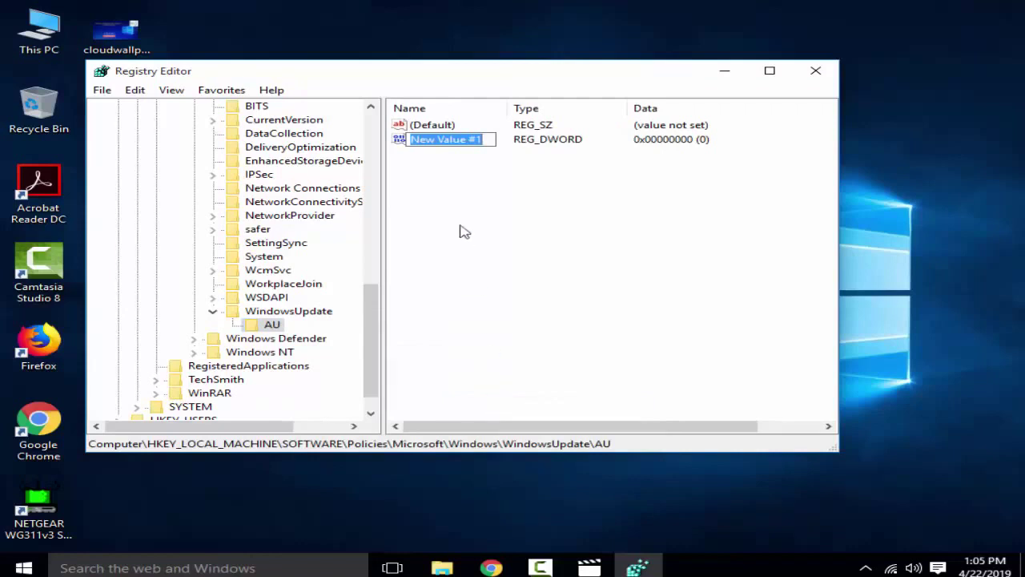
{"action": "type", "text": "AUOptions"}
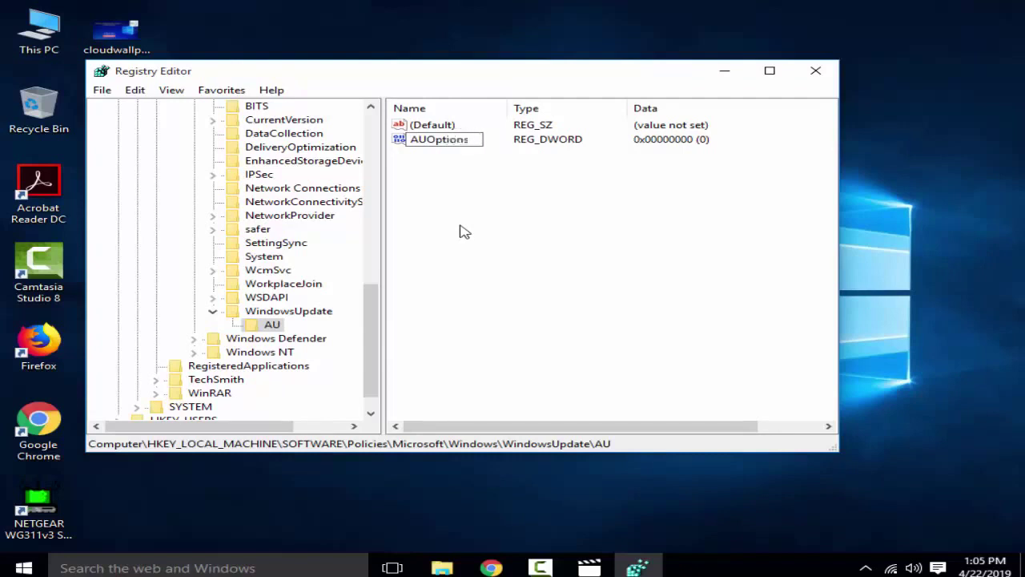
{"action": "key", "text": "Return"}
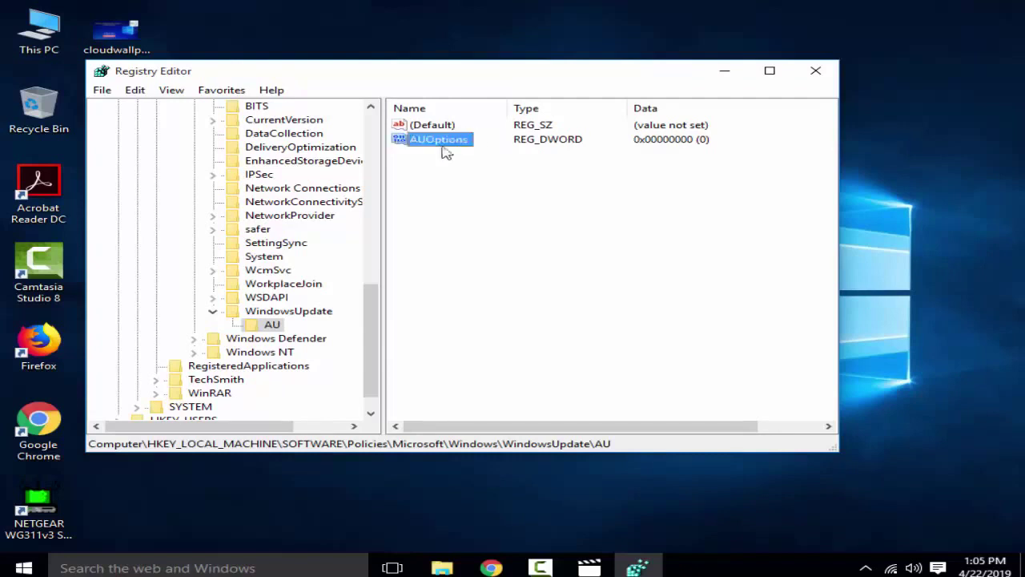
Step: Set the value data of the AUOptions DWORD to 2
{"action": "double_click", "coordinate": [440, 139]}
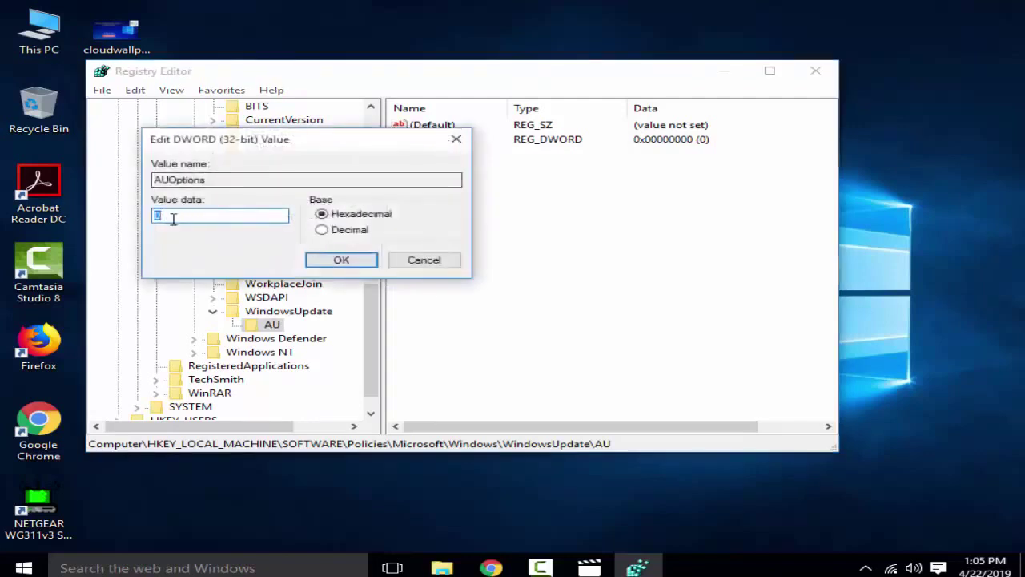
{"action": "left_click", "coordinate": [341, 261]}
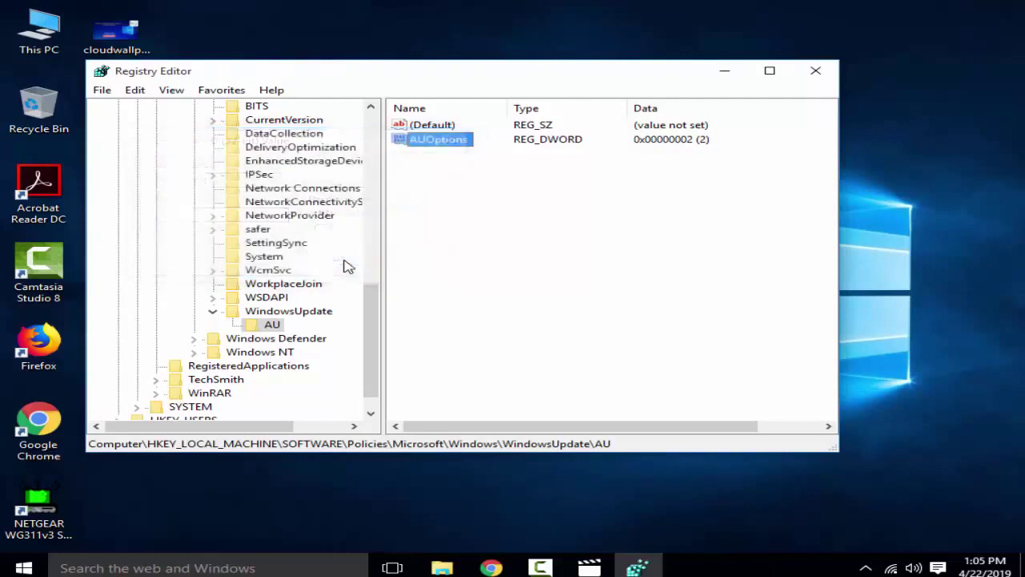
Step: Collapse the expanded registry branches back to HKEY_LOCAL_MACHINE and close the Registry Editor
{"action": "left_click", "coordinate": [214, 313]}
{"action": "scroll", "coordinate": [210, 314], "scroll_direction": "up", "scroll_amount": 2}
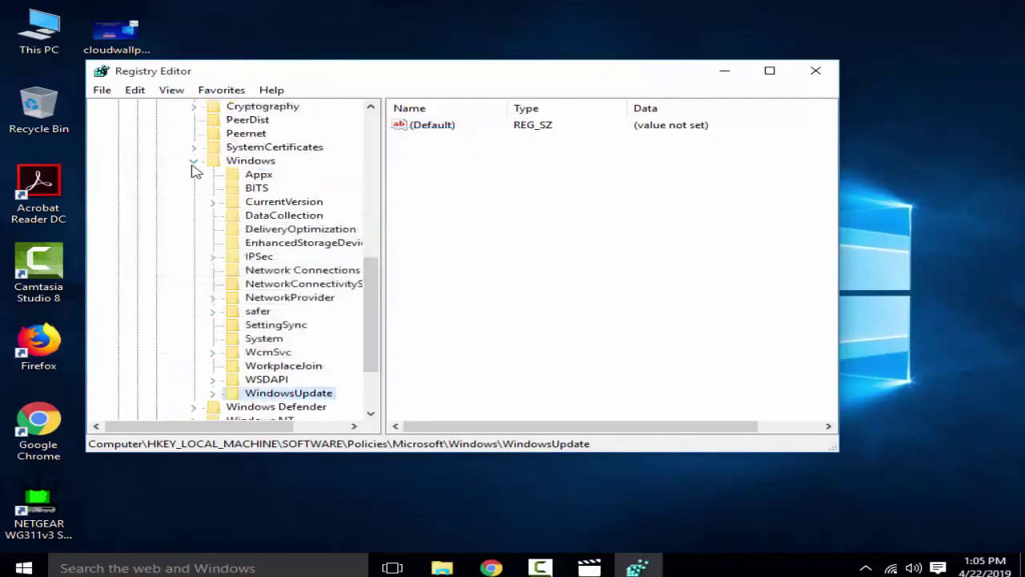
{"action": "left_click", "coordinate": [193, 162]}
{"action": "left_click", "coordinate": [178, 242]}
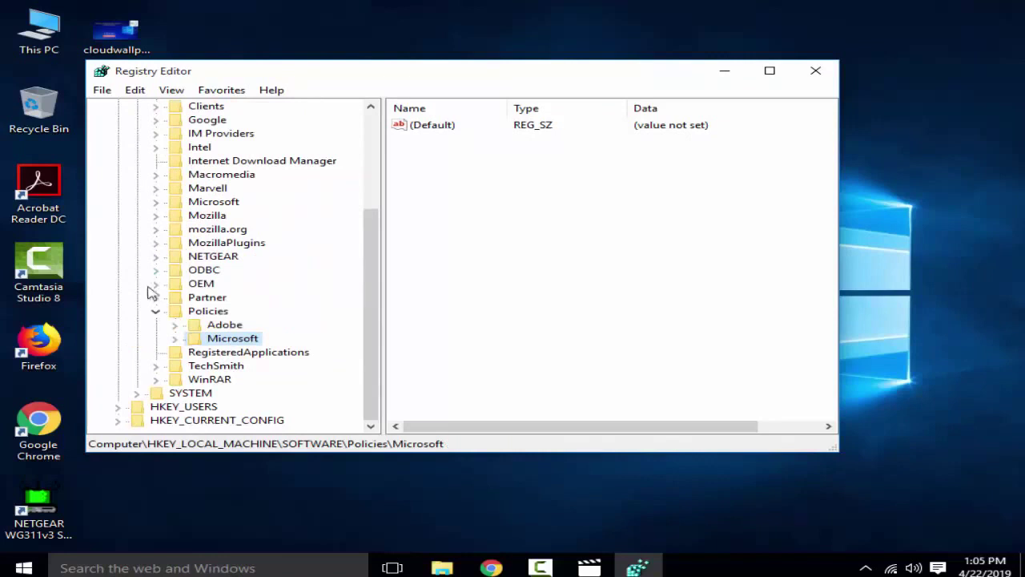
{"action": "left_click", "coordinate": [157, 312]}
{"action": "scroll", "coordinate": [158, 312], "scroll_direction": "up", "scroll_amount": 3}
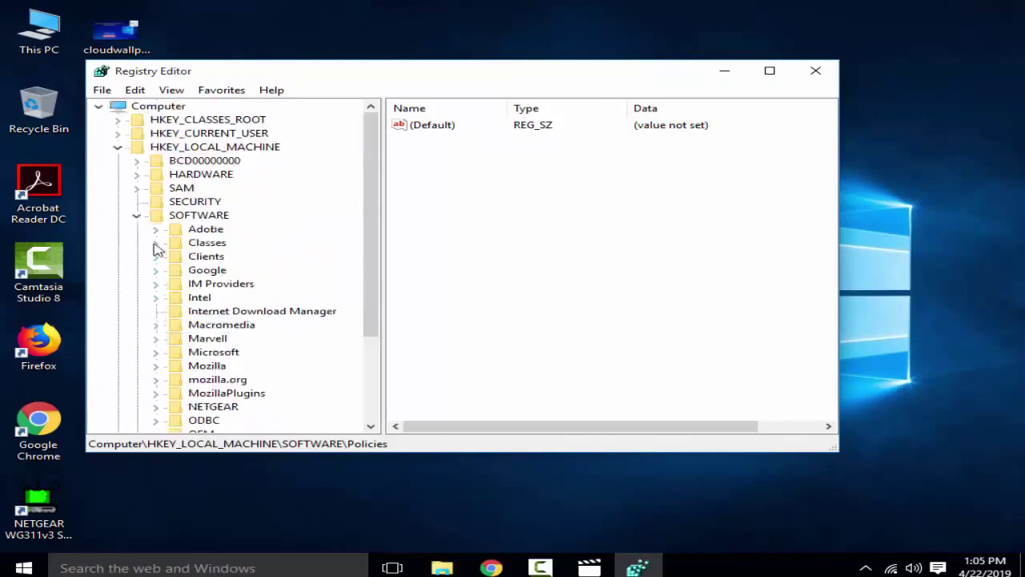
{"action": "left_click", "coordinate": [137, 216]}
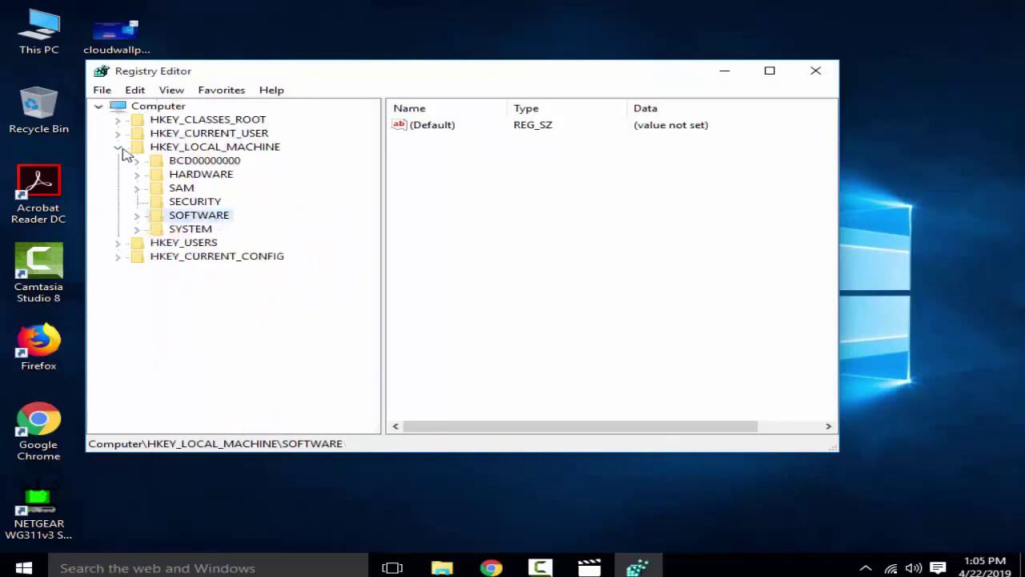
{"action": "left_click", "coordinate": [120, 149]}
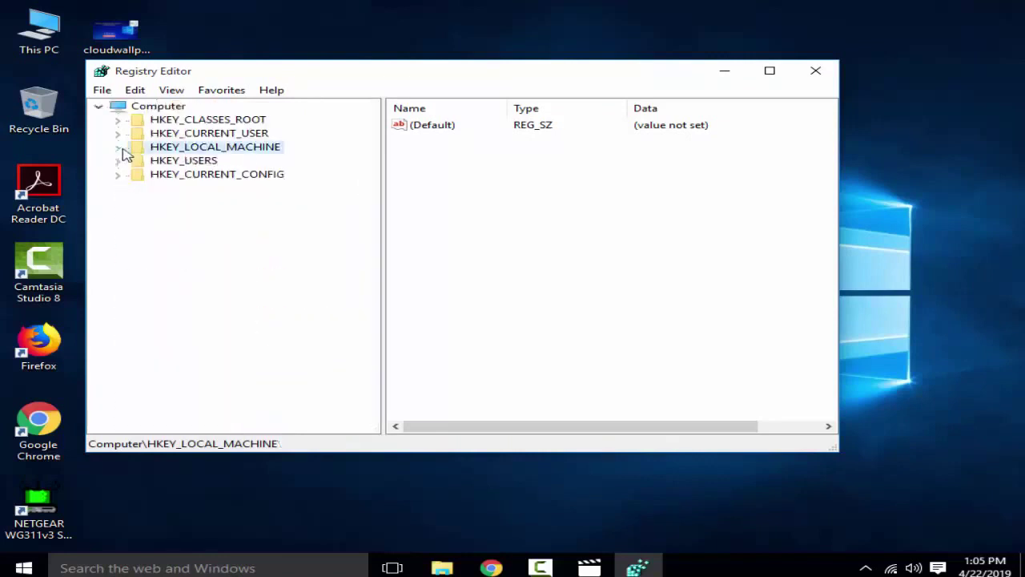
{"action": "left_click", "coordinate": [815, 71]}
Step: Search Windows for gpedit.msc and open the Local Group Policy Editor
{"action": "left_click", "coordinate": [158, 567]}
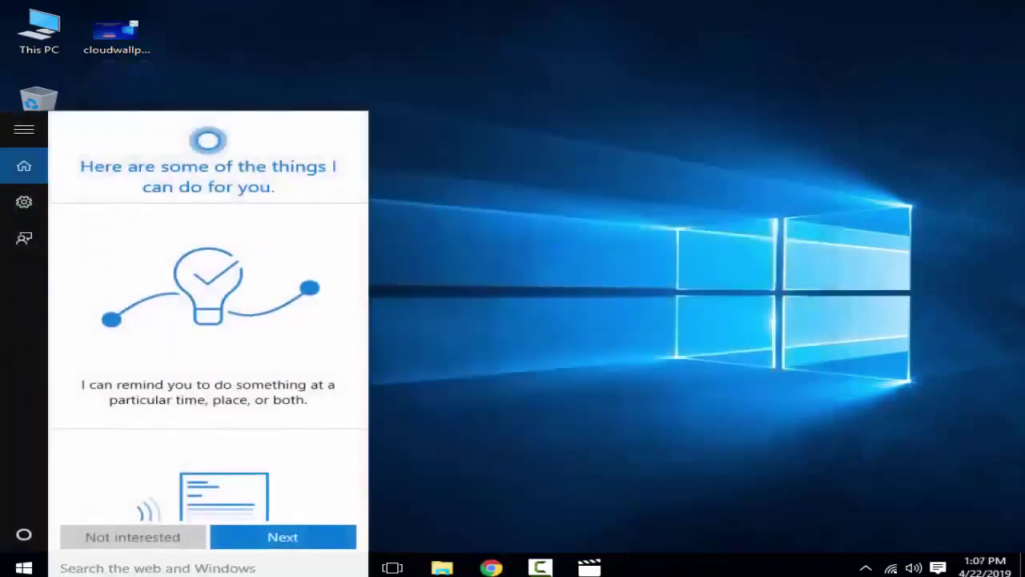
{"action": "type", "text": "gp"}
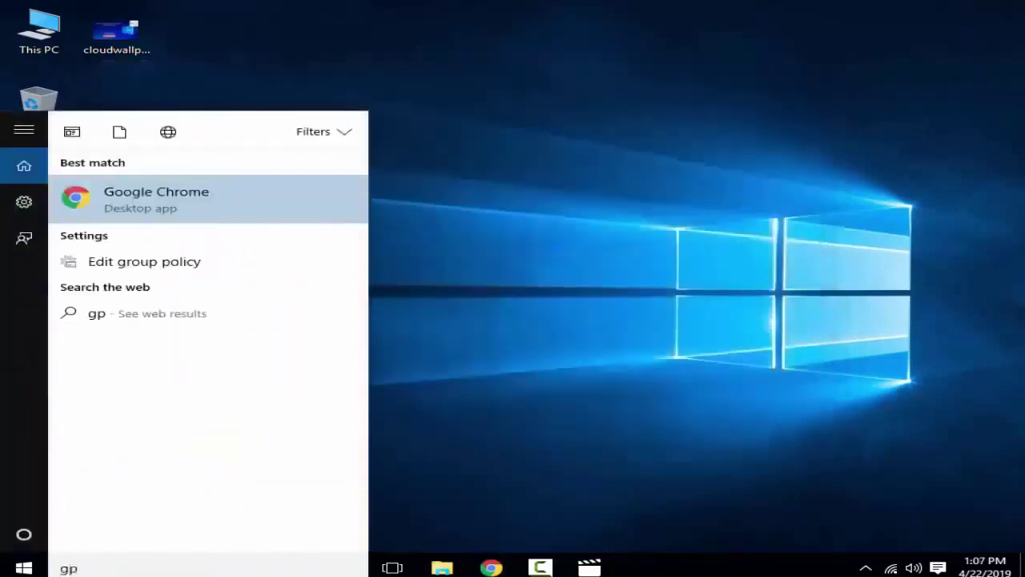
{"action": "type", "text": "edit"}
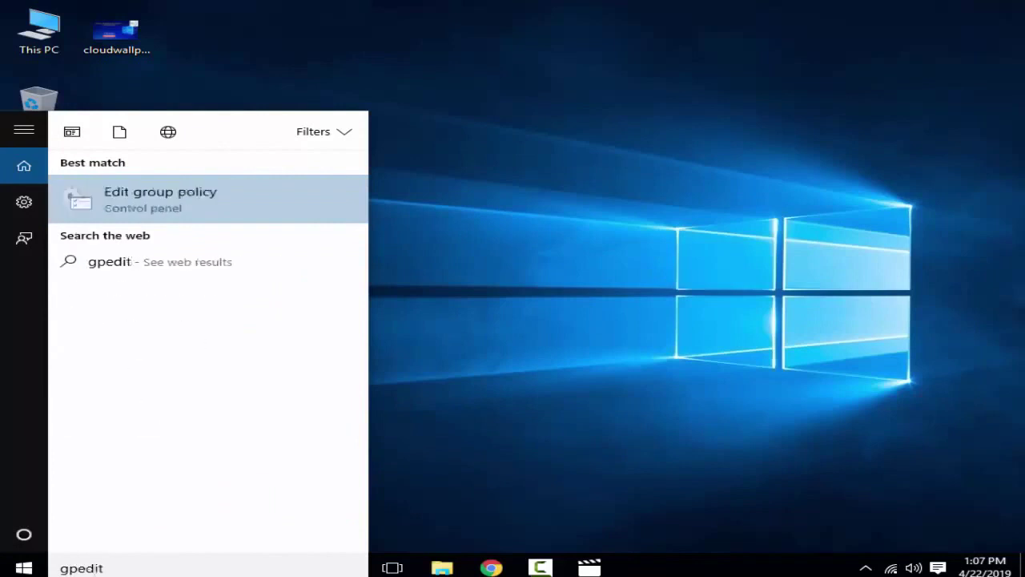
{"action": "type", "text": ".m"}
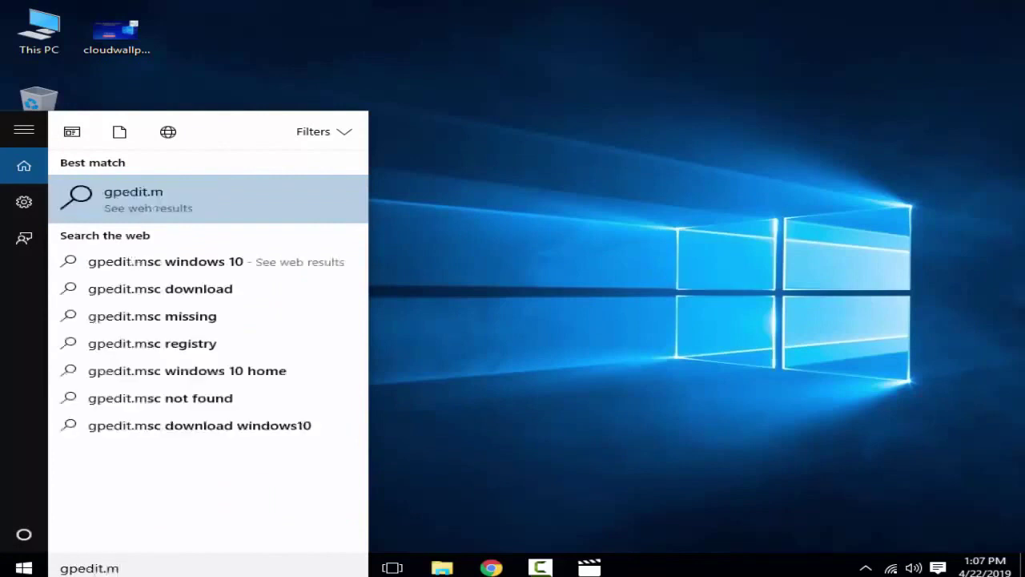
{"action": "type", "text": "sc"}
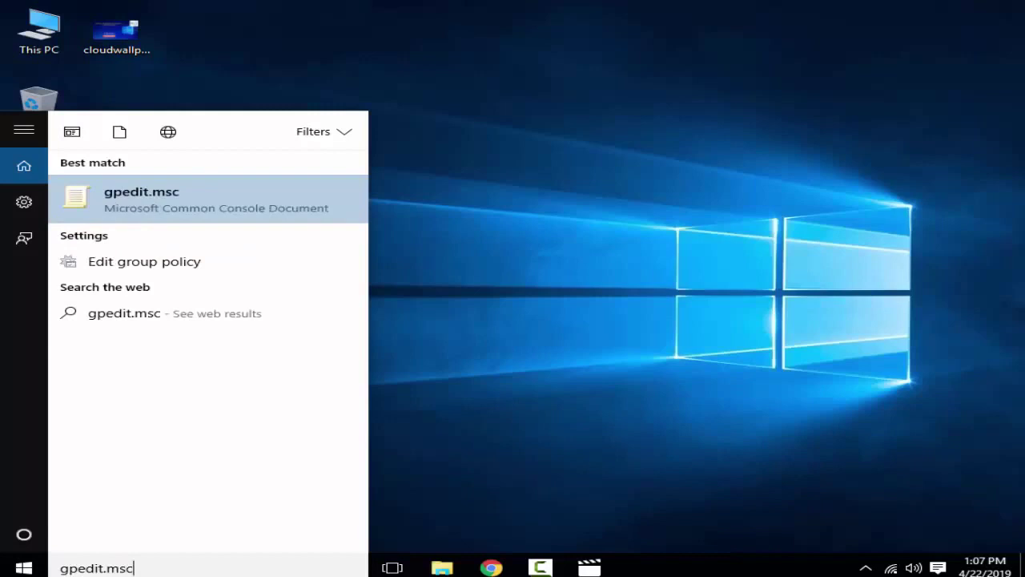
{"action": "left_click", "coordinate": [185, 194]}
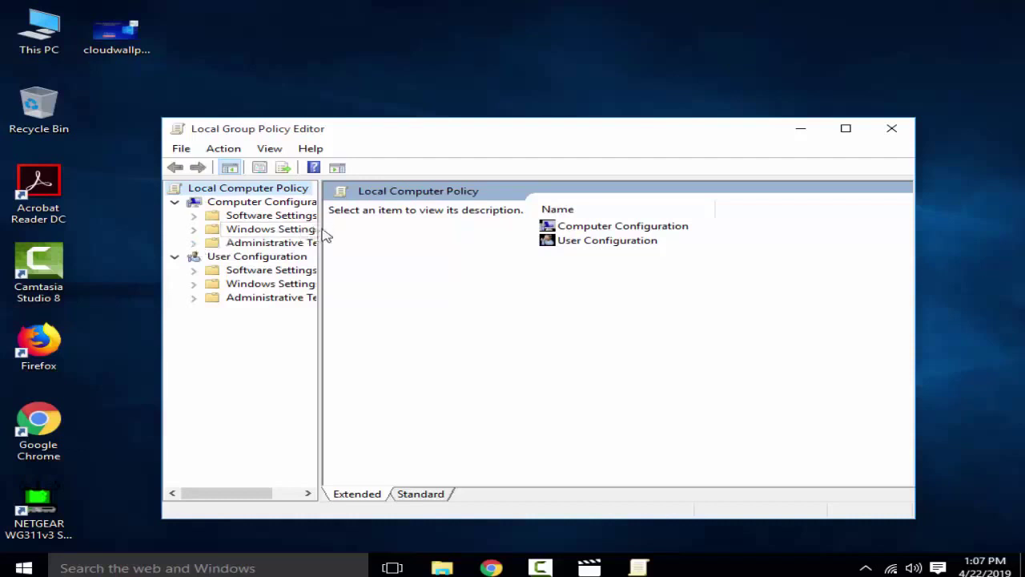
Step: Widen the policy tree and open Computer Configuration > Administrative Templates > Windows Components > Windows Update
{"action": "left_click_drag", "start_coordinate": [320, 228], "coordinate": [408, 227]}
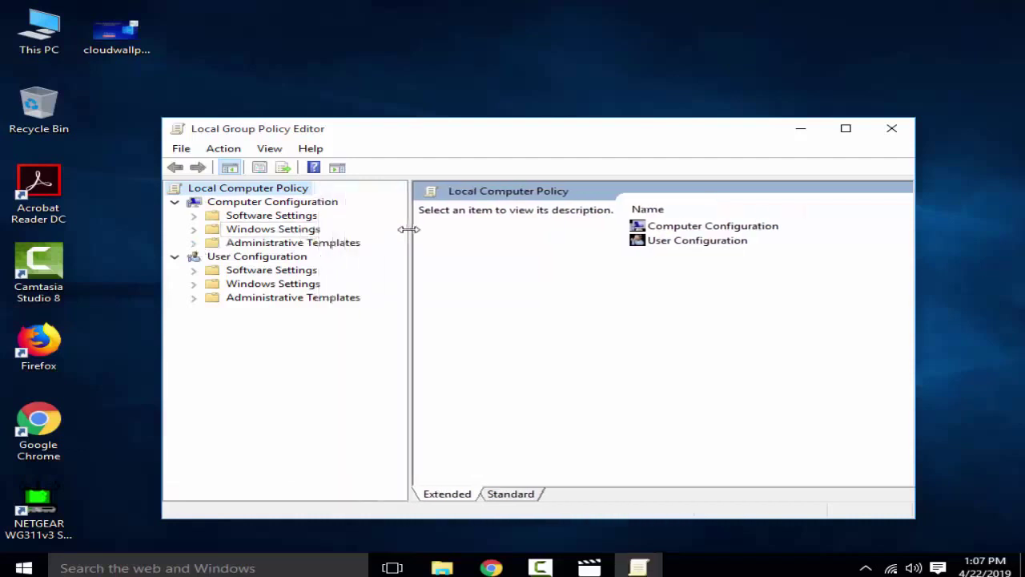
{"action": "left_click", "coordinate": [200, 245]}
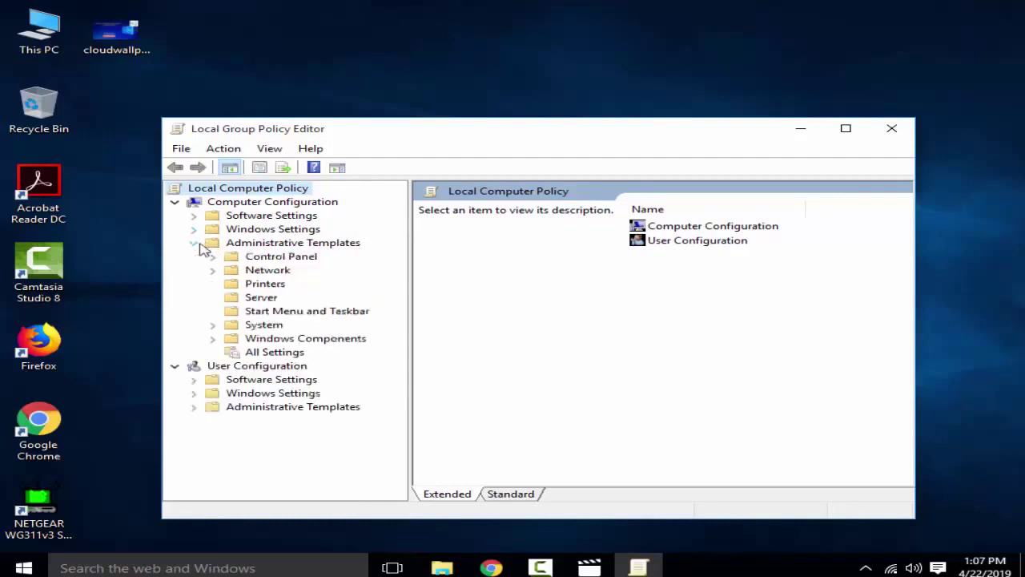
{"action": "left_click", "coordinate": [237, 245]}
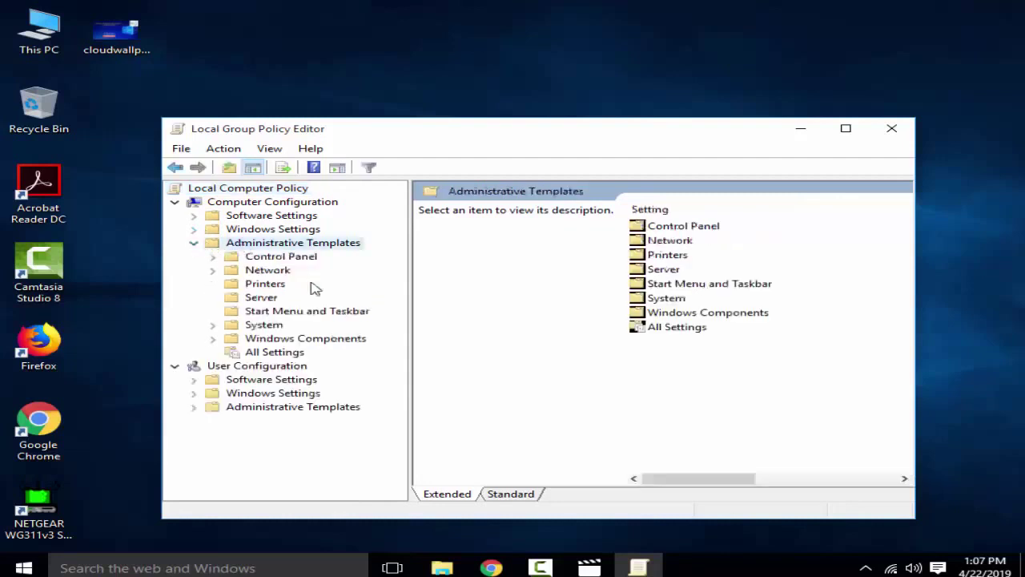
{"action": "left_click", "coordinate": [282, 339]}
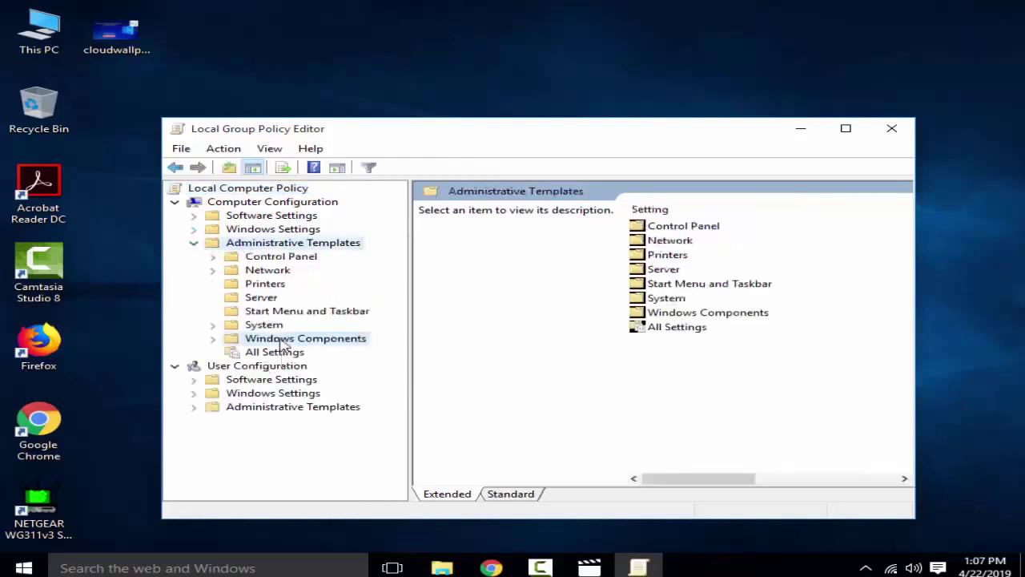
{"action": "left_click", "coordinate": [217, 340]}
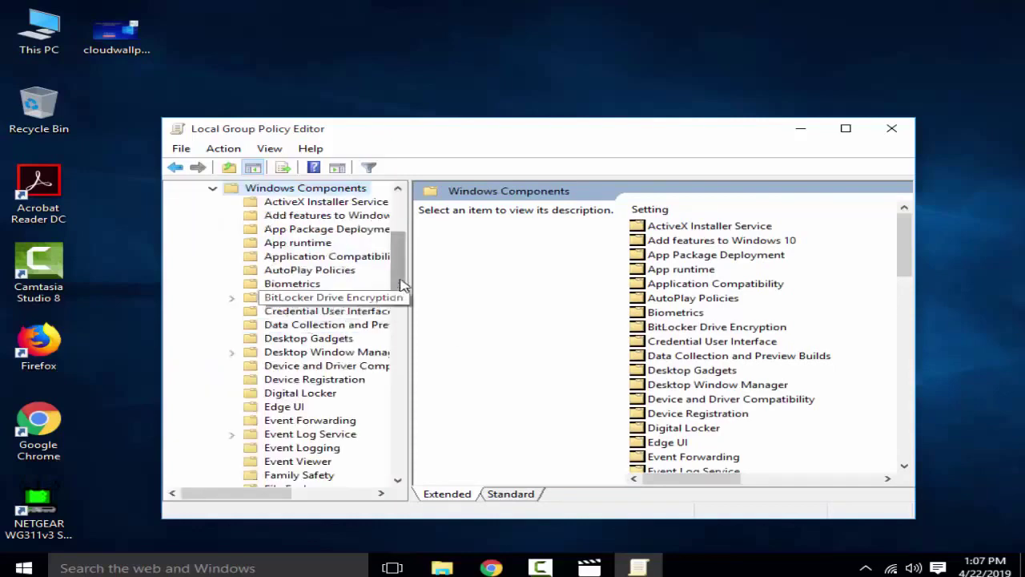
{"action": "left_click_drag", "start_coordinate": [400, 283], "coordinate": [405, 458]}
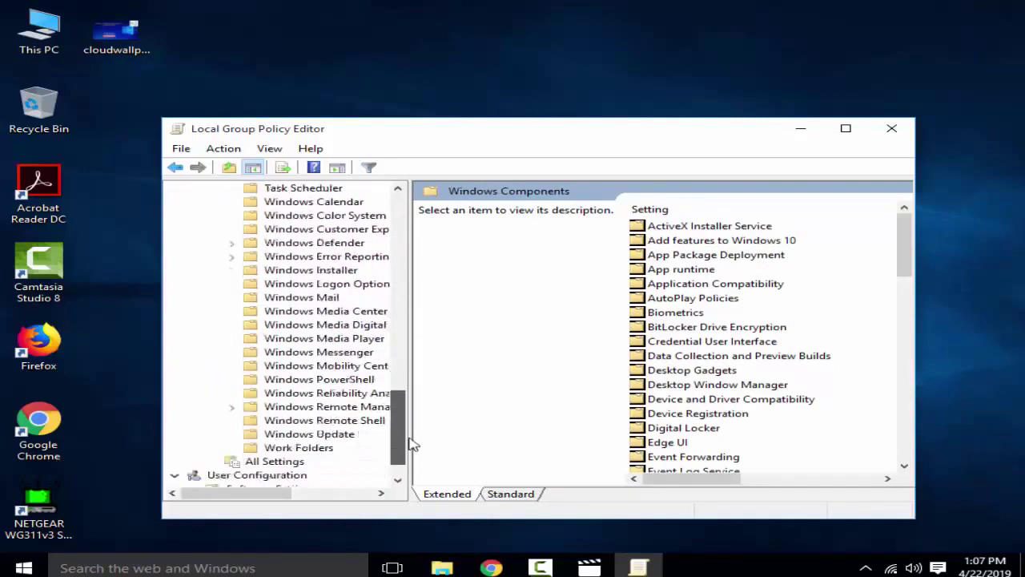
{"action": "left_click", "coordinate": [282, 437]}
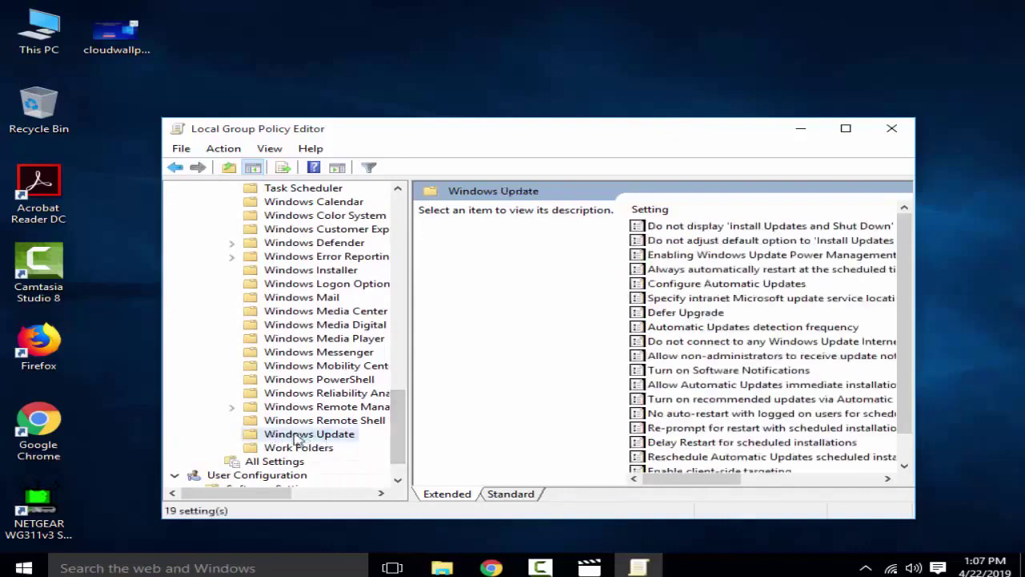
Step: Maximize the policy editor and set the Configure Automatic Updates policy to Disabled
{"action": "left_click", "coordinate": [845, 128]}
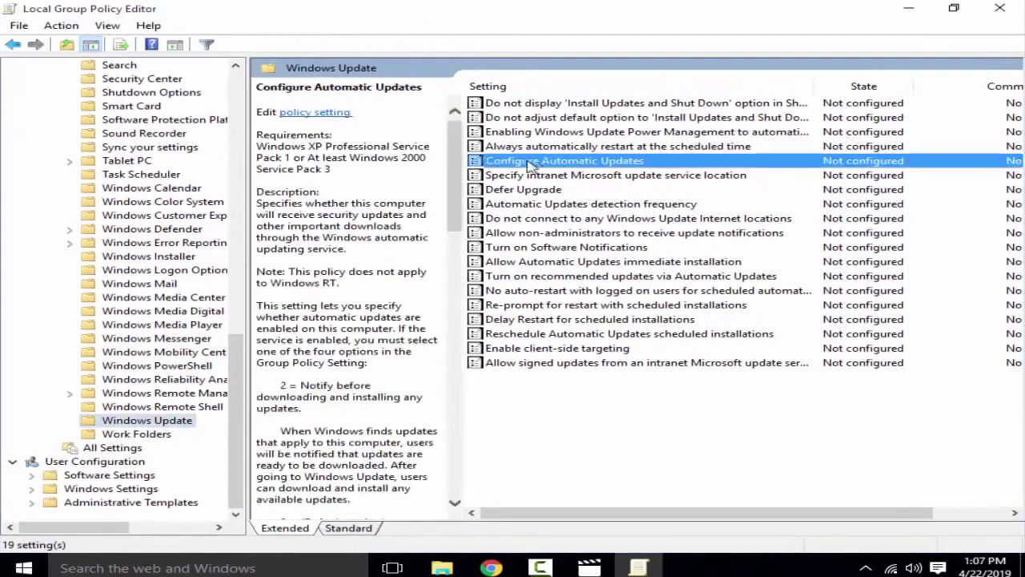
{"action": "left_click", "coordinate": [550, 162]}
{"action": "double_click", "coordinate": [575, 163]}
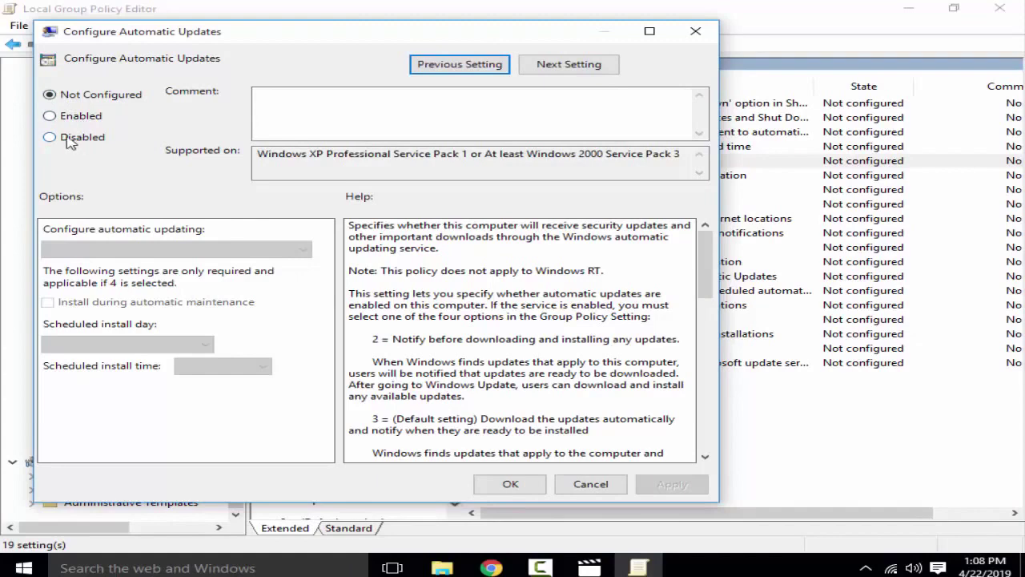
{"action": "left_click", "coordinate": [71, 140]}
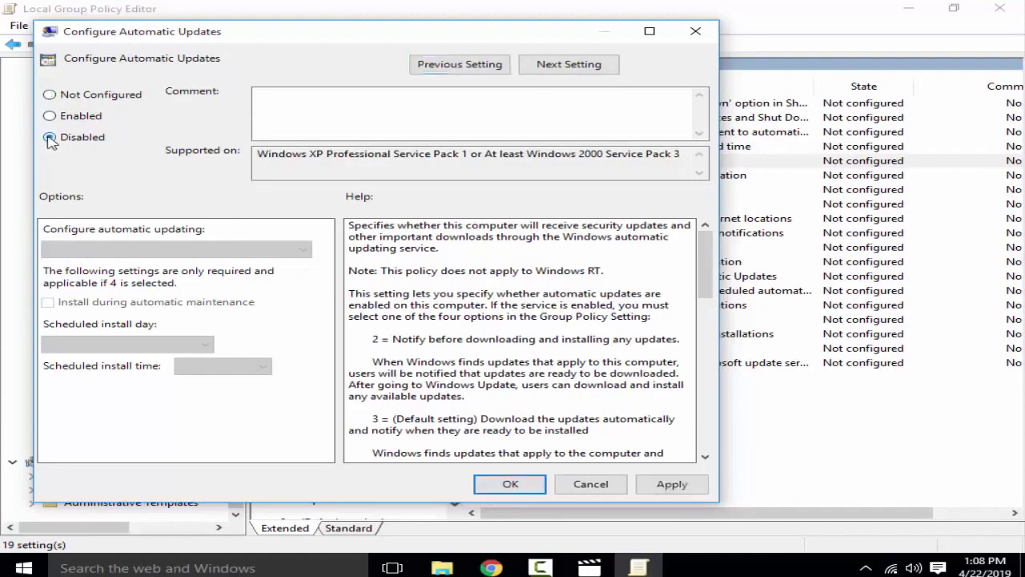
{"action": "left_click", "coordinate": [685, 490]}
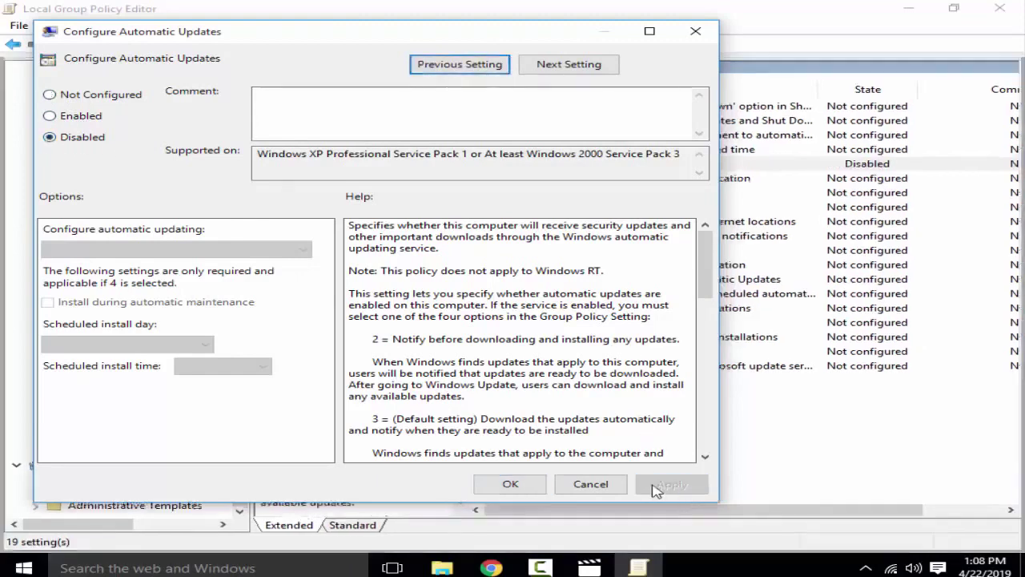
{"action": "left_click", "coordinate": [510, 486]}
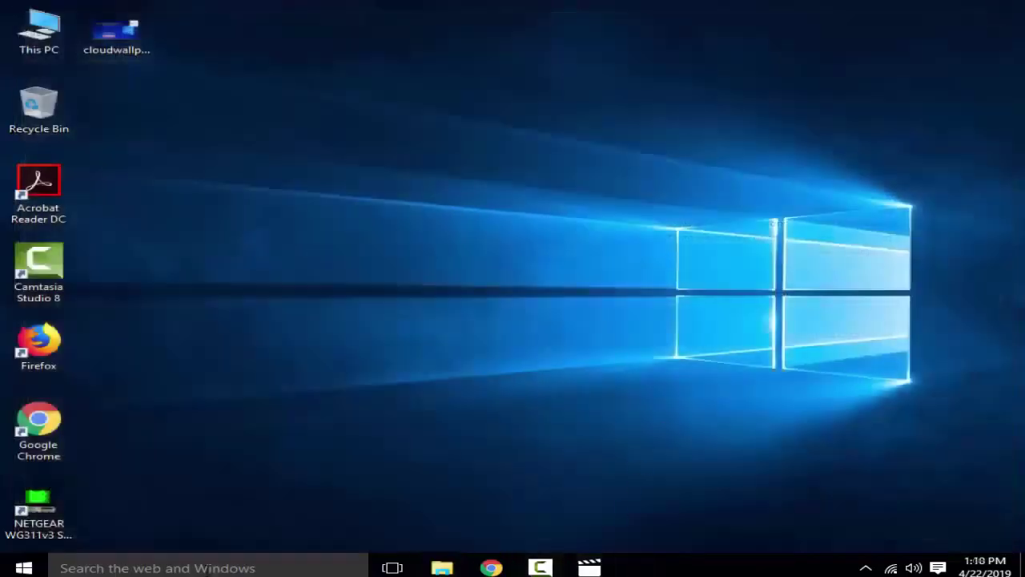
Step: Search Windows for "task" and open Task Scheduler
{"action": "left_click", "coordinate": [206, 568]}
{"action": "type", "text": "t"}
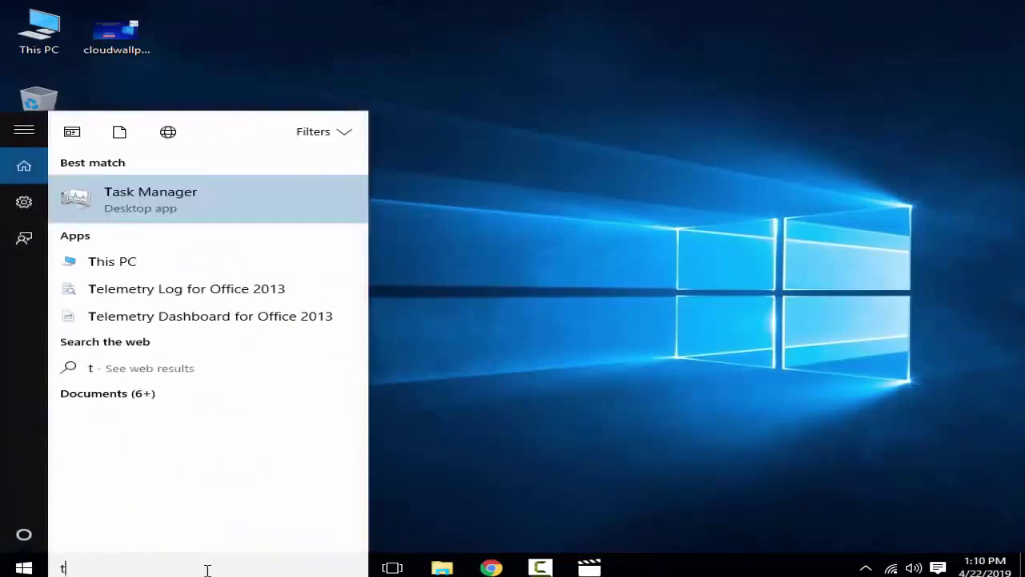
{"action": "type", "text": "ask"}
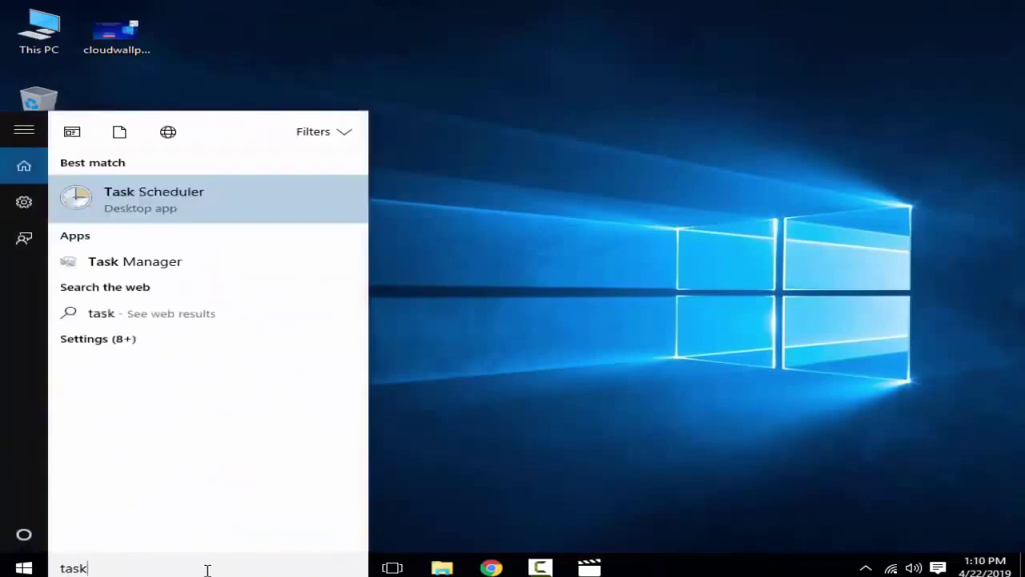
{"action": "left_click", "coordinate": [190, 199]}
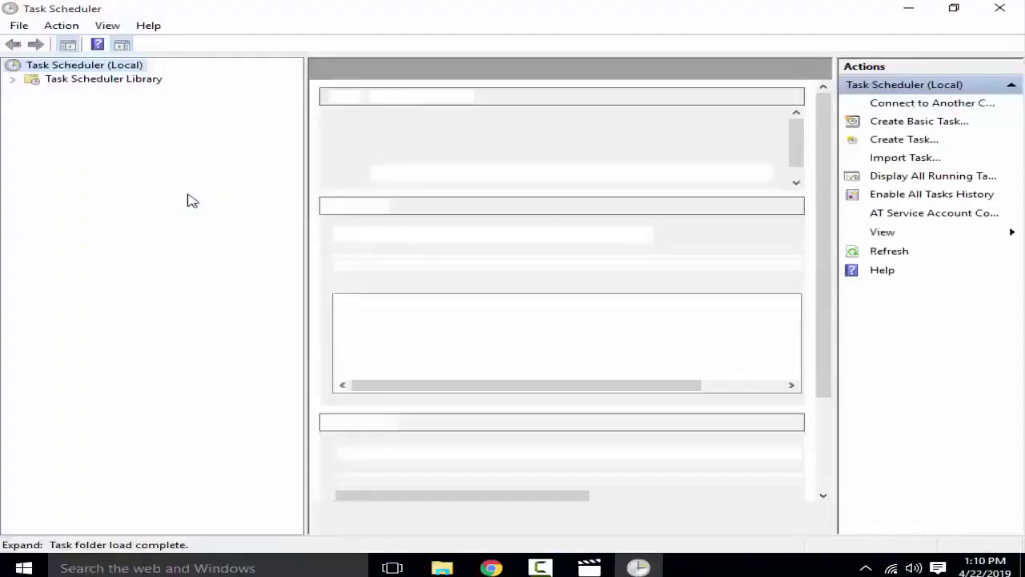
Step: Open the Microsoft\Windows\WindowsUpdate folder in the Task Scheduler Library
{"action": "left_click", "coordinate": [12, 79]}
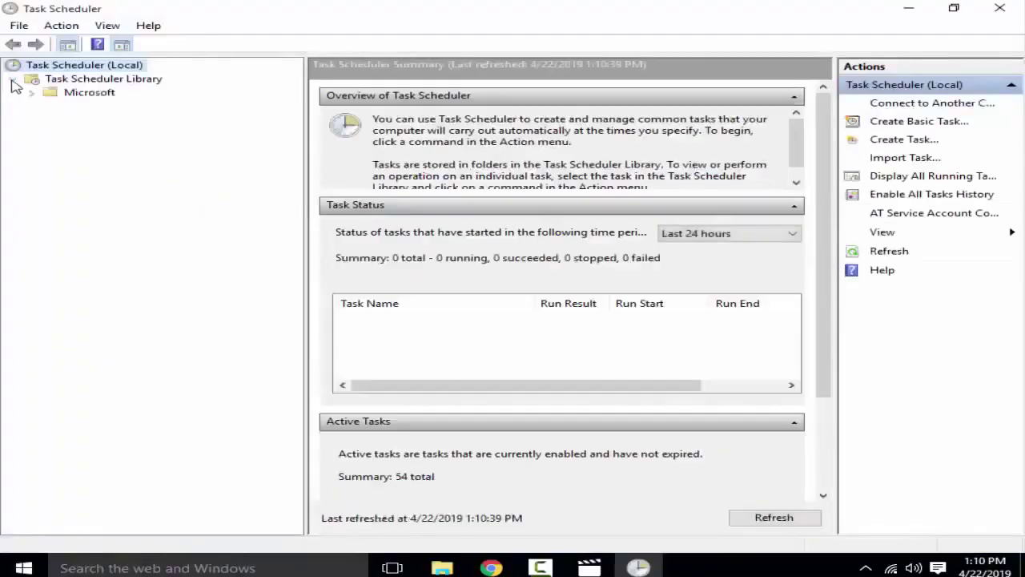
{"action": "left_click", "coordinate": [87, 93]}
{"action": "left_click", "coordinate": [31, 94]}
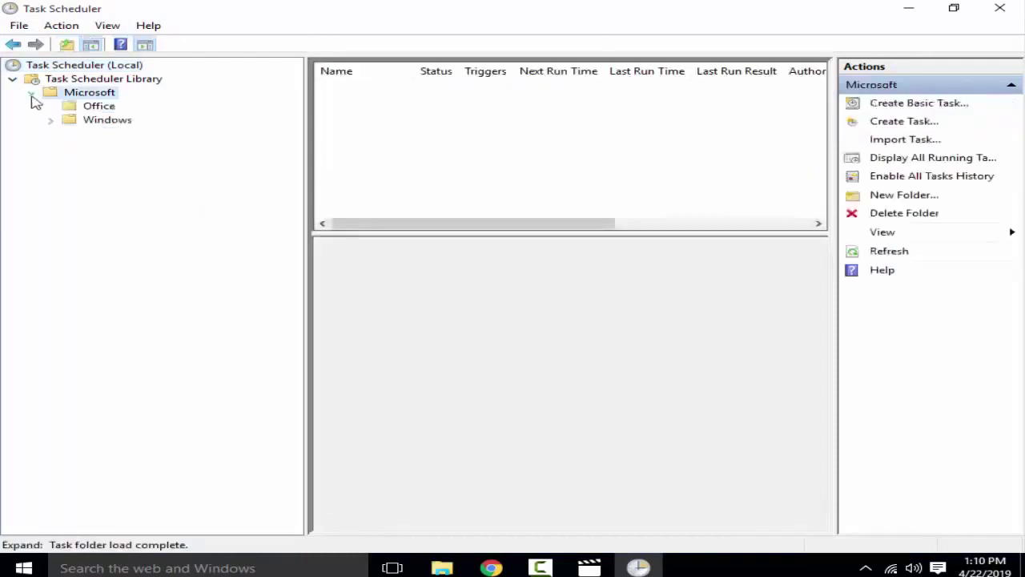
{"action": "double_click", "coordinate": [88, 122]}
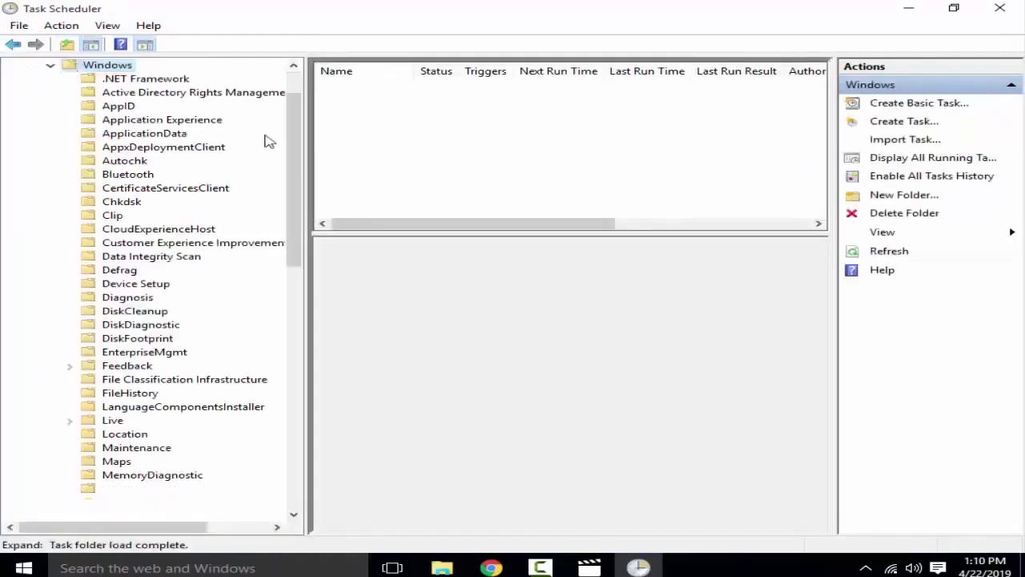
{"action": "left_click_drag", "start_coordinate": [293, 132], "coordinate": [334, 409]}
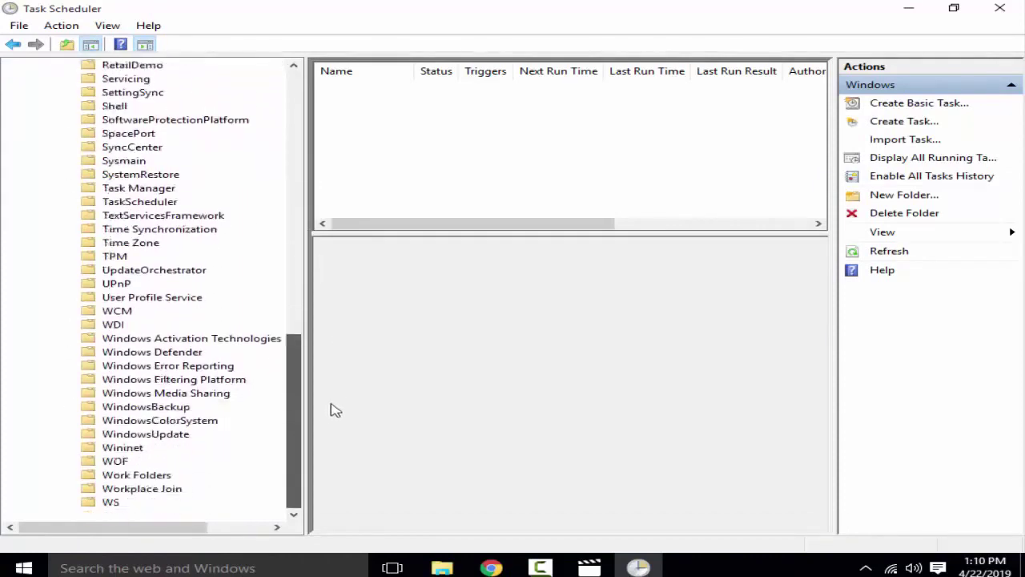
{"action": "left_click", "coordinate": [183, 437]}
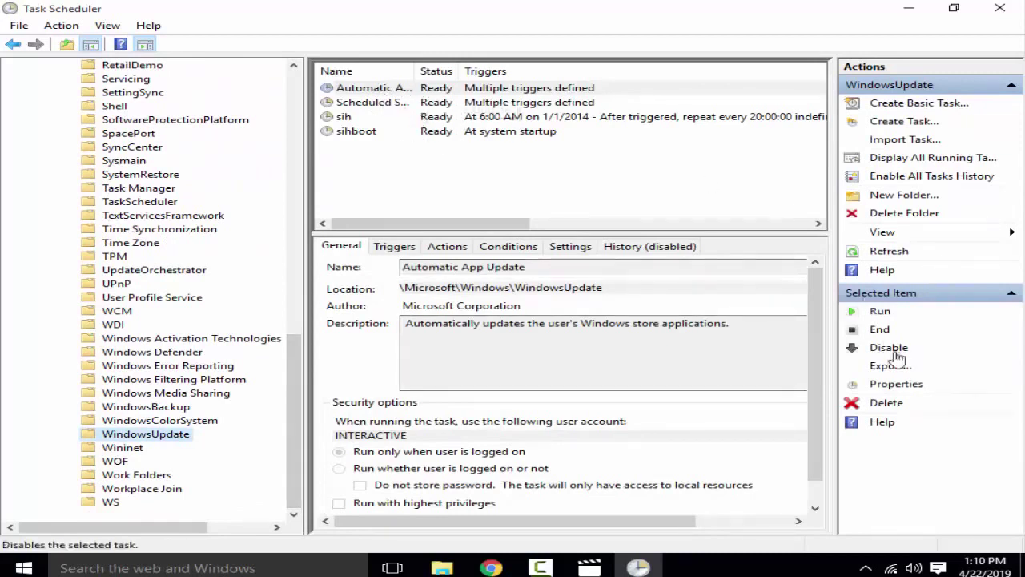
Step: Disable the Automatic App Update and Scheduled Start tasks in the WindowsUpdate folder
{"action": "left_click", "coordinate": [390, 104]}
{"action": "left_click", "coordinate": [392, 89]}
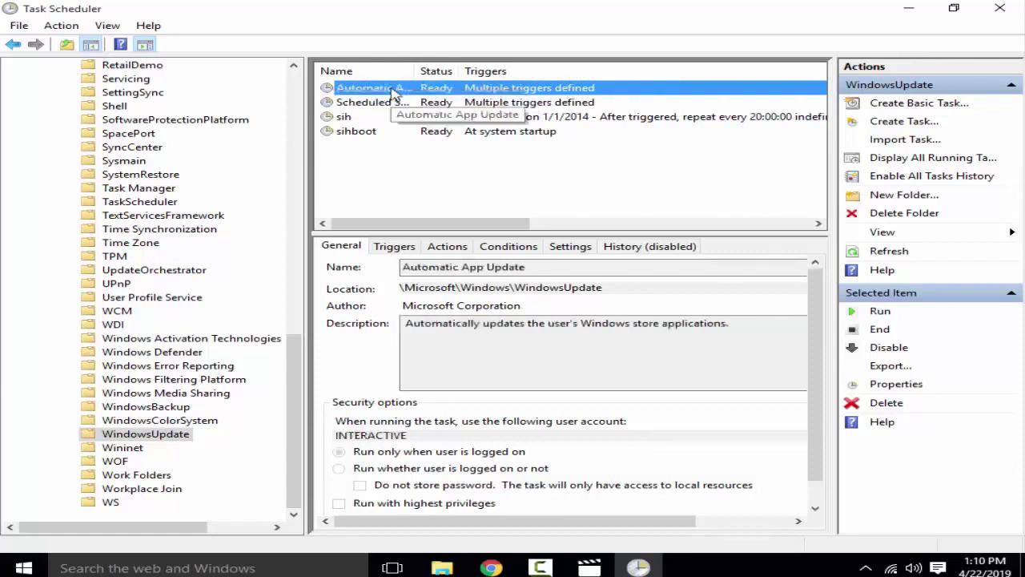
{"action": "right_click", "coordinate": [393, 92]}
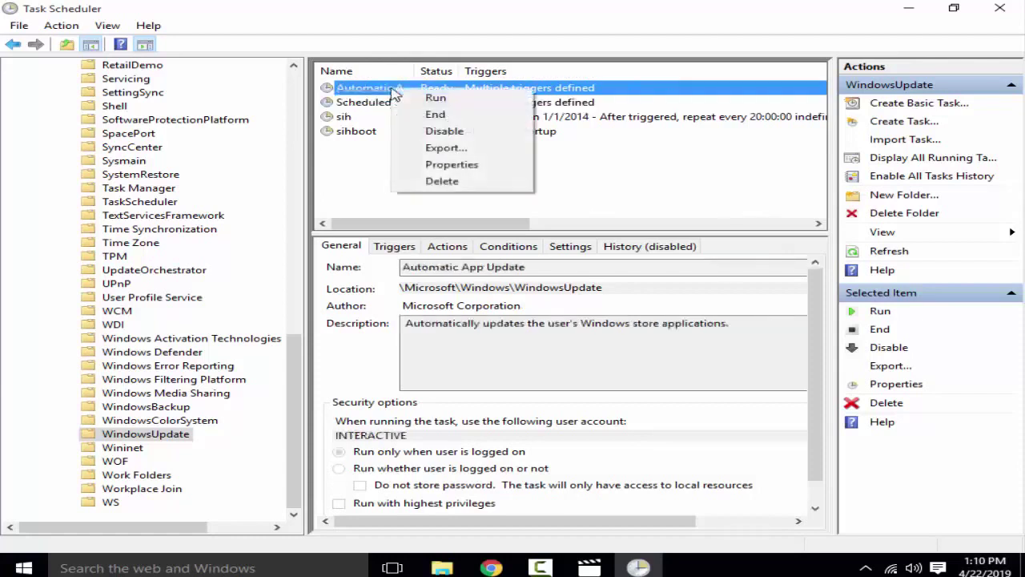
{"action": "left_click", "coordinate": [451, 131]}
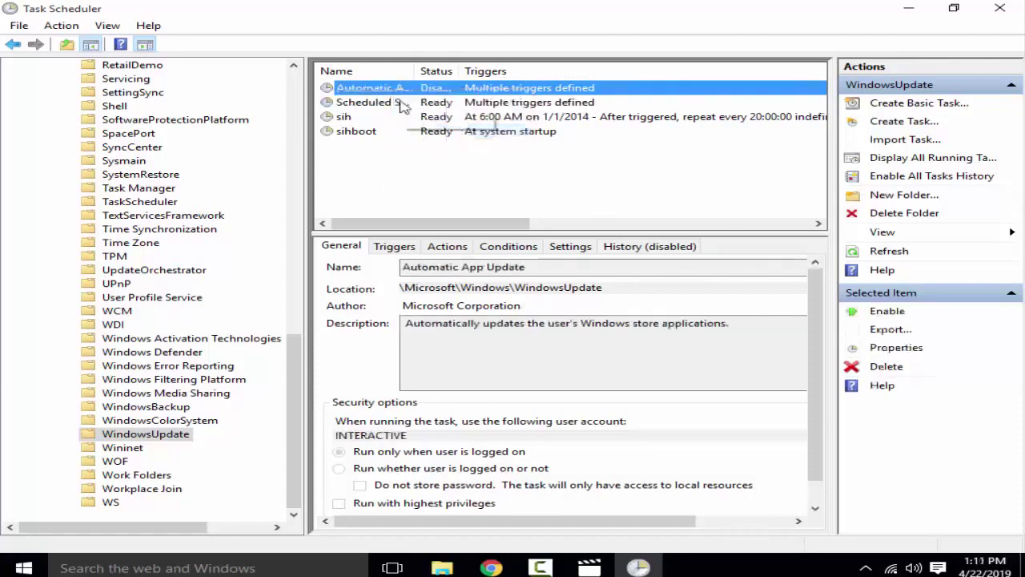
{"action": "left_click", "coordinate": [390, 103]}
{"action": "right_click", "coordinate": [392, 104]}
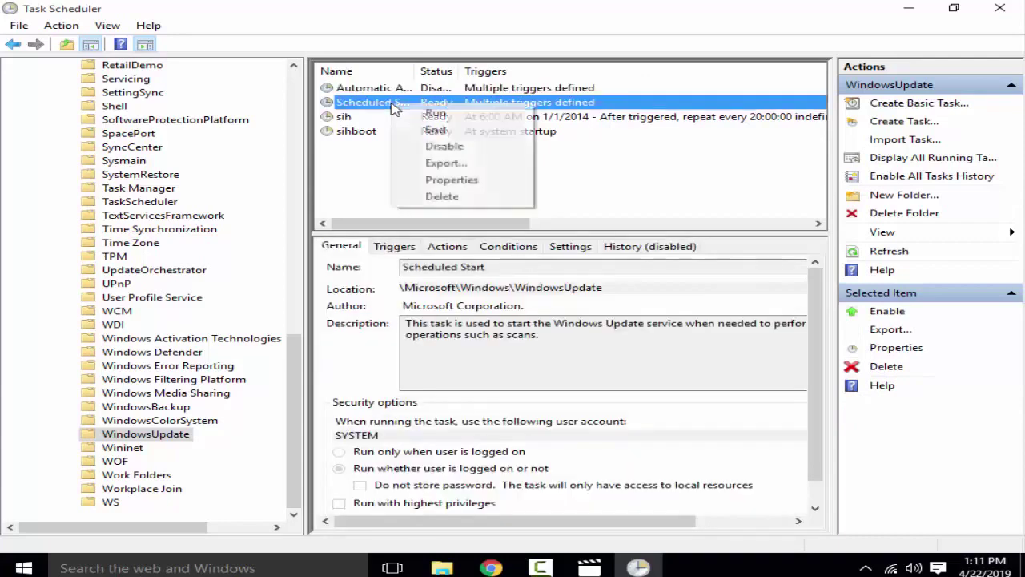
{"action": "left_click", "coordinate": [444, 148]}
Step: Disable the sih and sihboot tasks in the WindowsUpdate folder
{"action": "left_click", "coordinate": [391, 118]}
{"action": "right_click", "coordinate": [391, 118]}
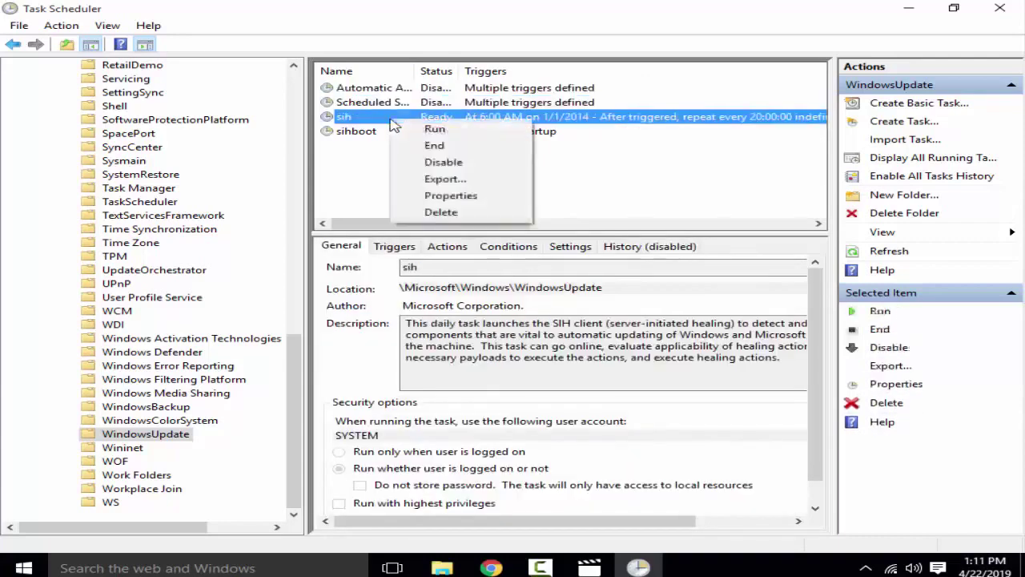
{"action": "left_click", "coordinate": [445, 163]}
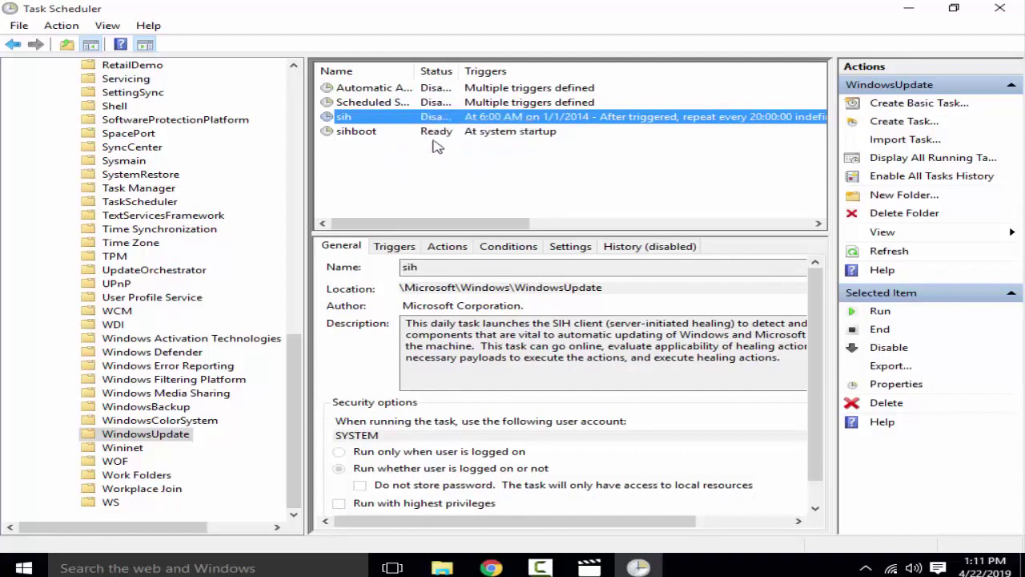
{"action": "left_click", "coordinate": [433, 132]}
{"action": "right_click", "coordinate": [433, 133]}
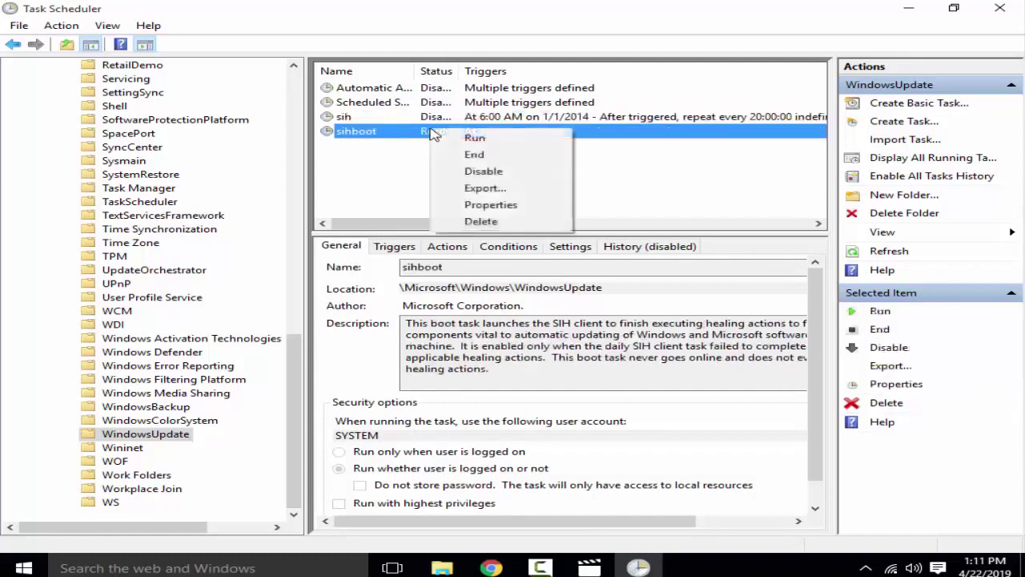
{"action": "left_click", "coordinate": [484, 172]}
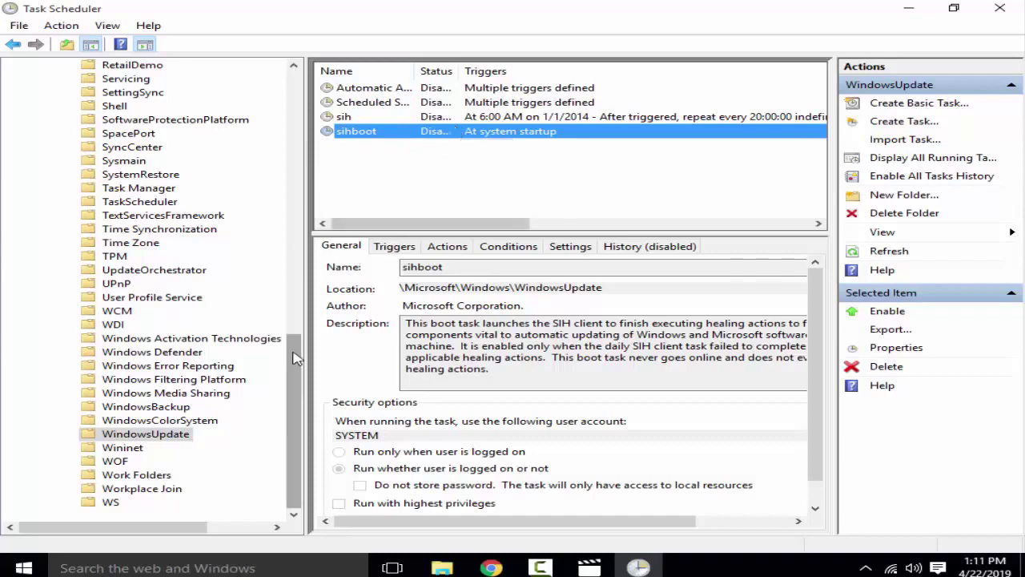
Step: Disable the UpdateAssistant and UpdateAssistantCalendarRun tasks in the Microsoft\Windows\UpdateOrchestrator folder
{"action": "left_click_drag", "start_coordinate": [293, 355], "coordinate": [332, 313]}
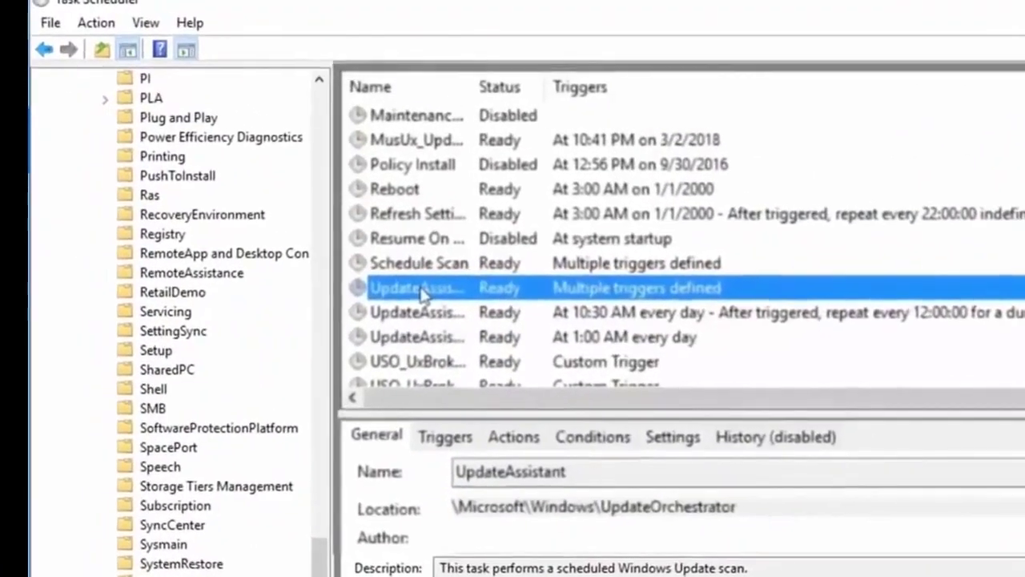
{"action": "right_click", "coordinate": [448, 288]}
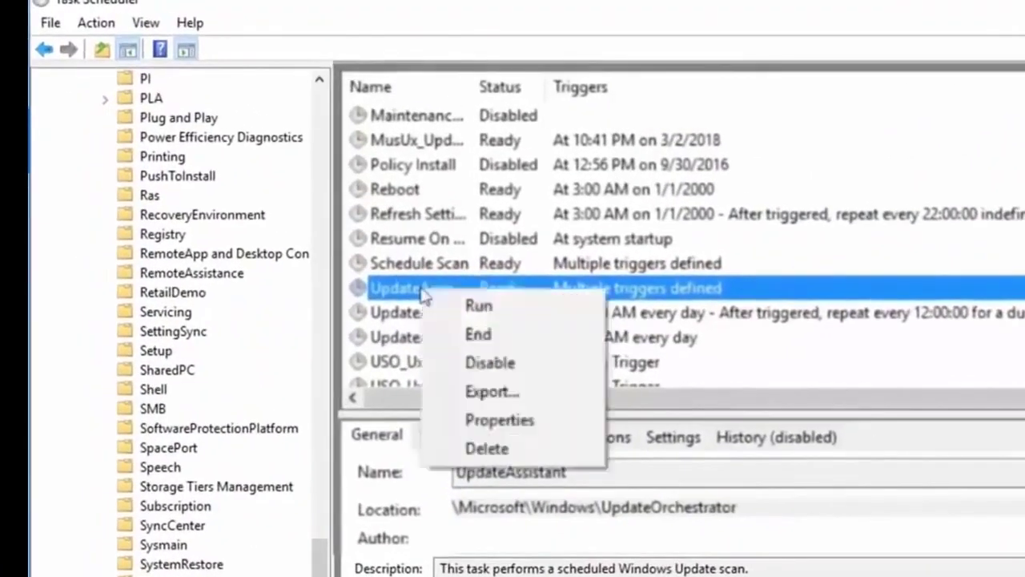
{"action": "left_click", "coordinate": [503, 364]}
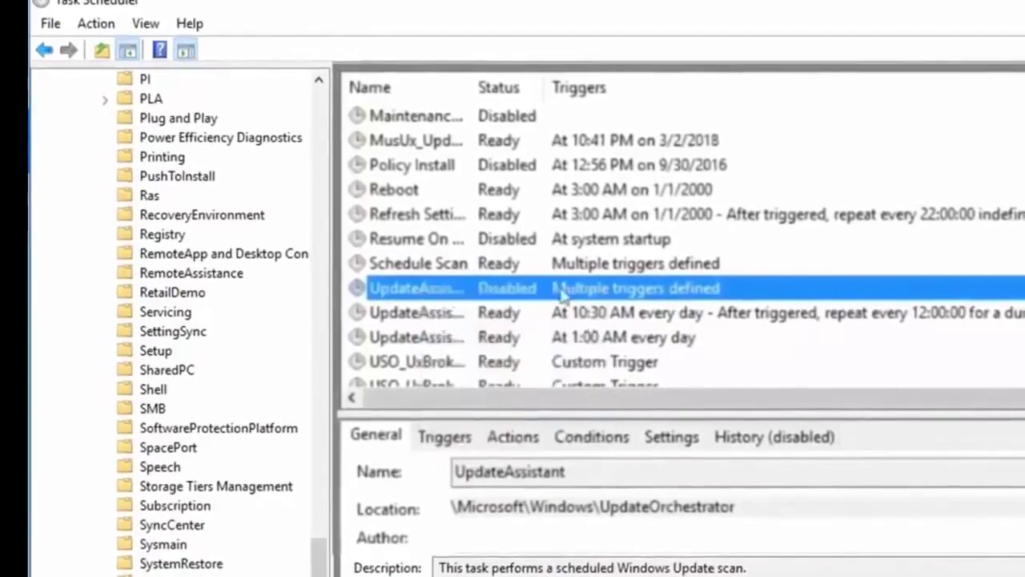
{"action": "left_click", "coordinate": [472, 317]}
{"action": "right_click", "coordinate": [473, 317]}
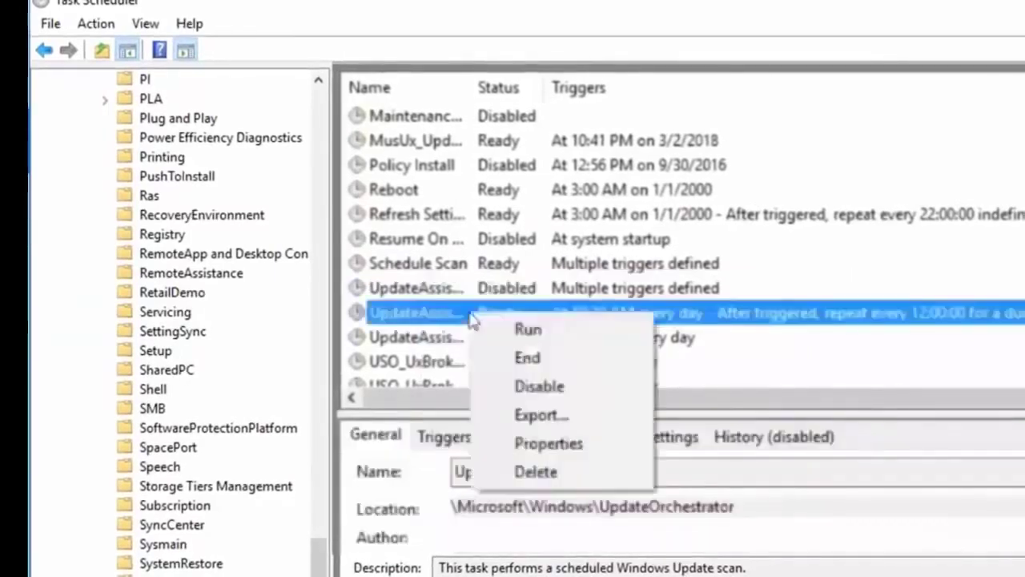
{"action": "left_click", "coordinate": [532, 387]}
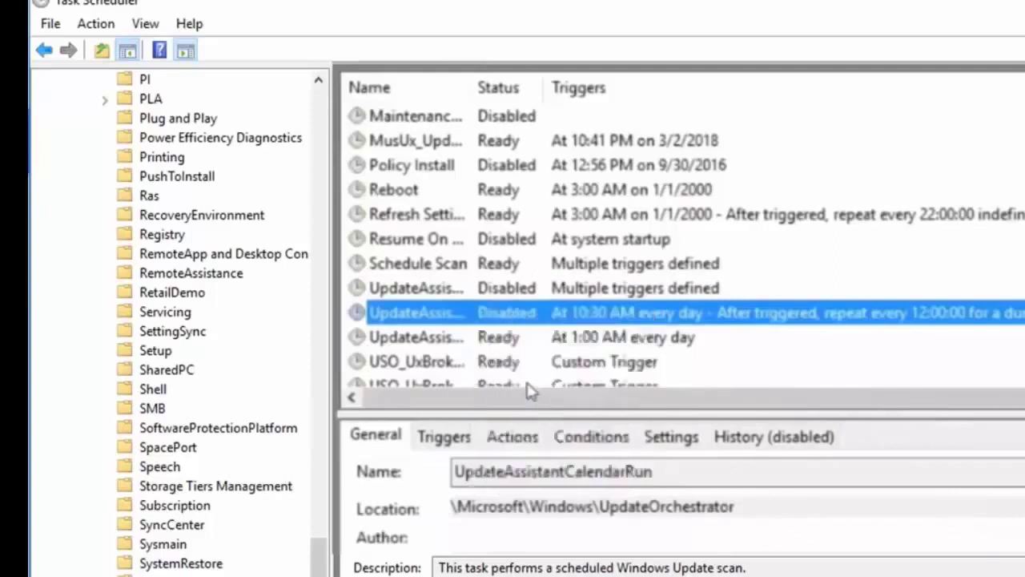
Step: Disable the remaining UpdateAssistant task in the UpdateOrchestrator folder, the one triggered at 1:00 AM every day
{"action": "left_click", "coordinate": [538, 339]}
{"action": "right_click", "coordinate": [538, 342]}
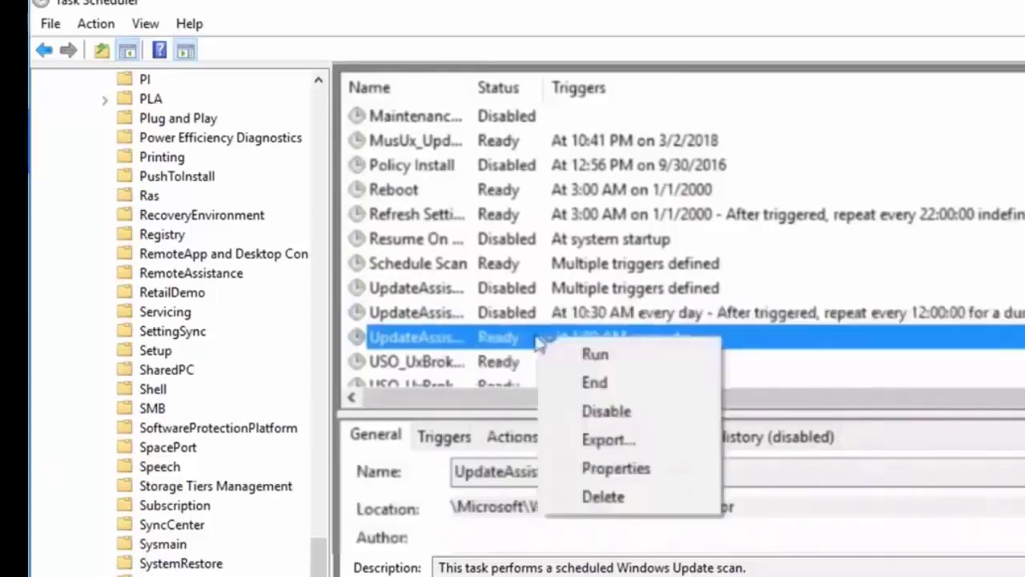
{"action": "left_click", "coordinate": [607, 411]}
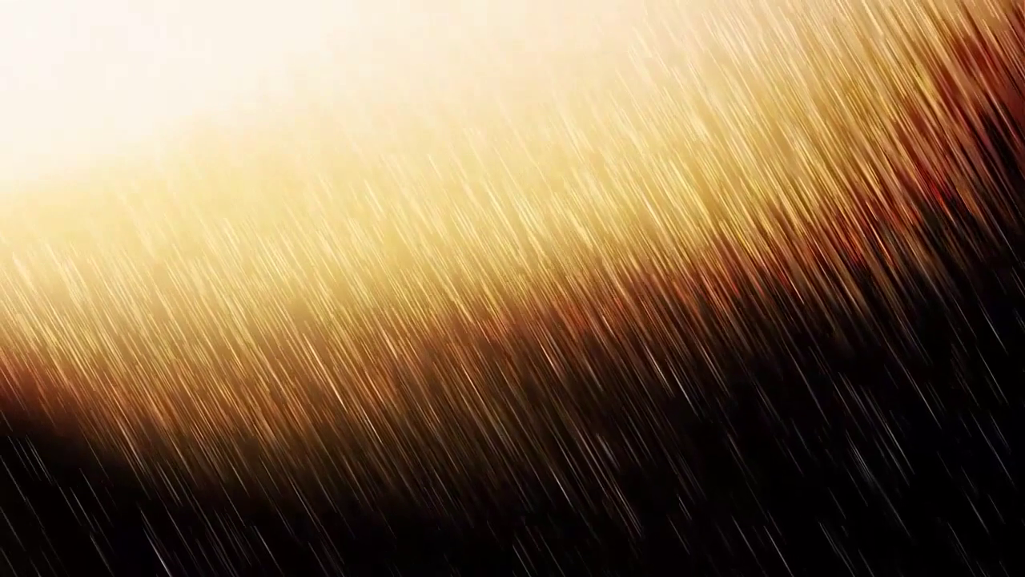